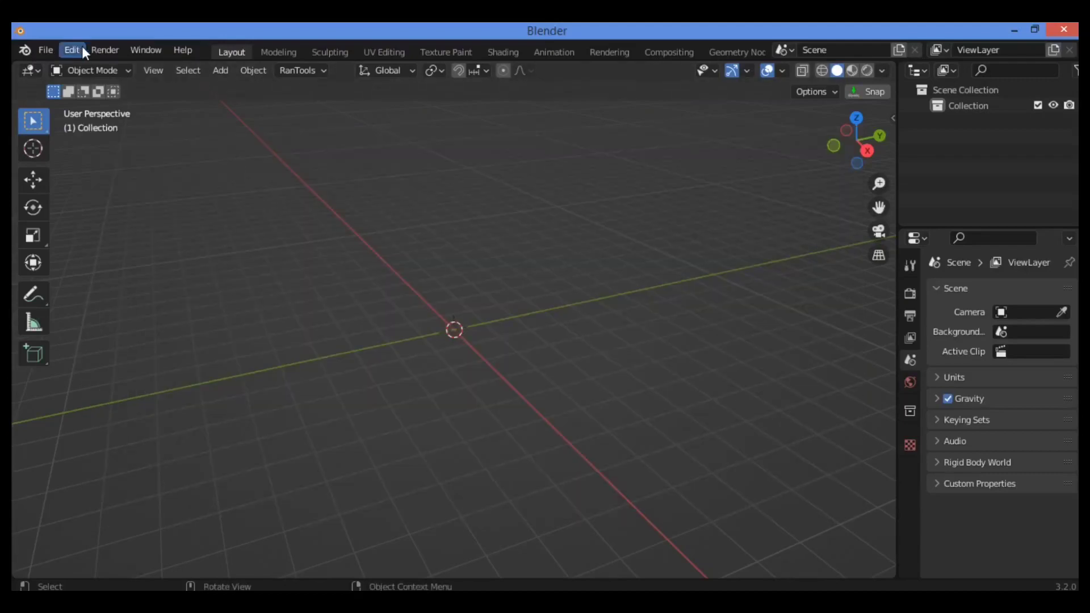
Open the Add-ons preferences showing RanTools 3.2.1, then cancel the add-on install file browser
left_click(82, 51)
left_click(130, 275)
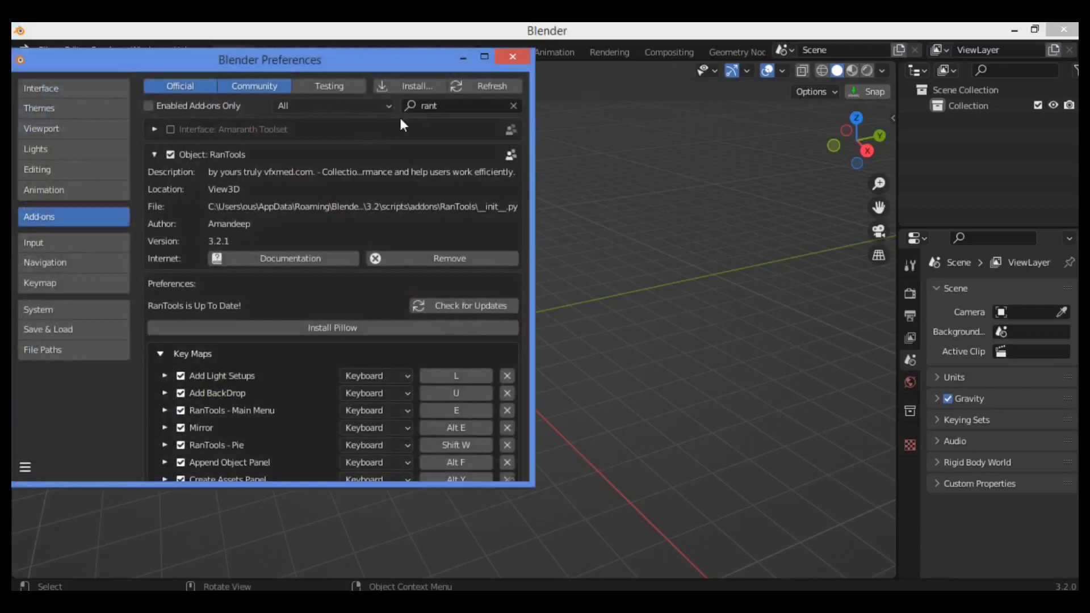
left_click(415, 85)
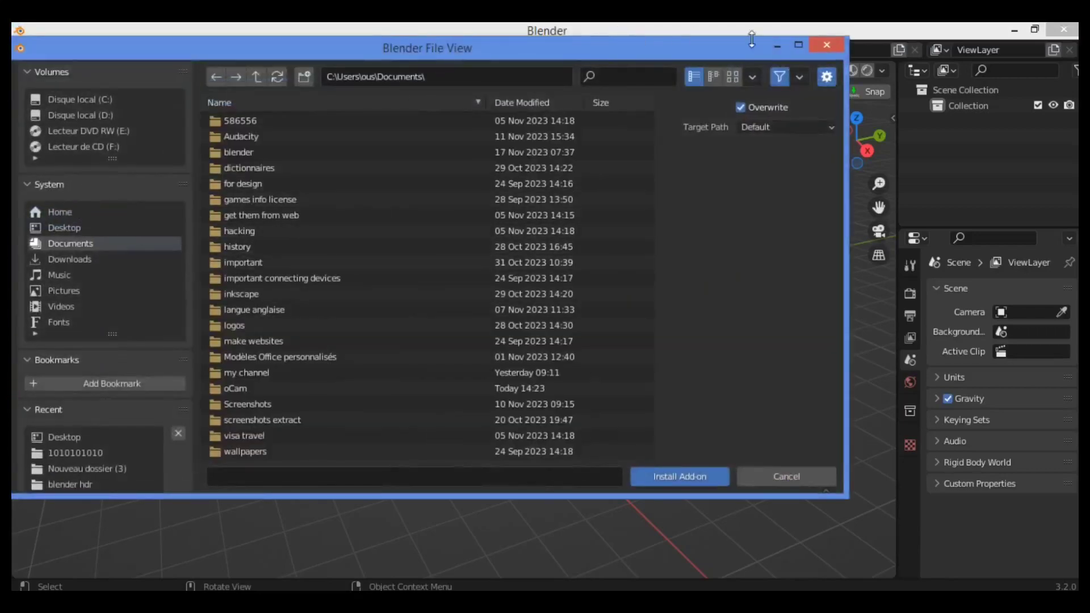
left_click(825, 46)
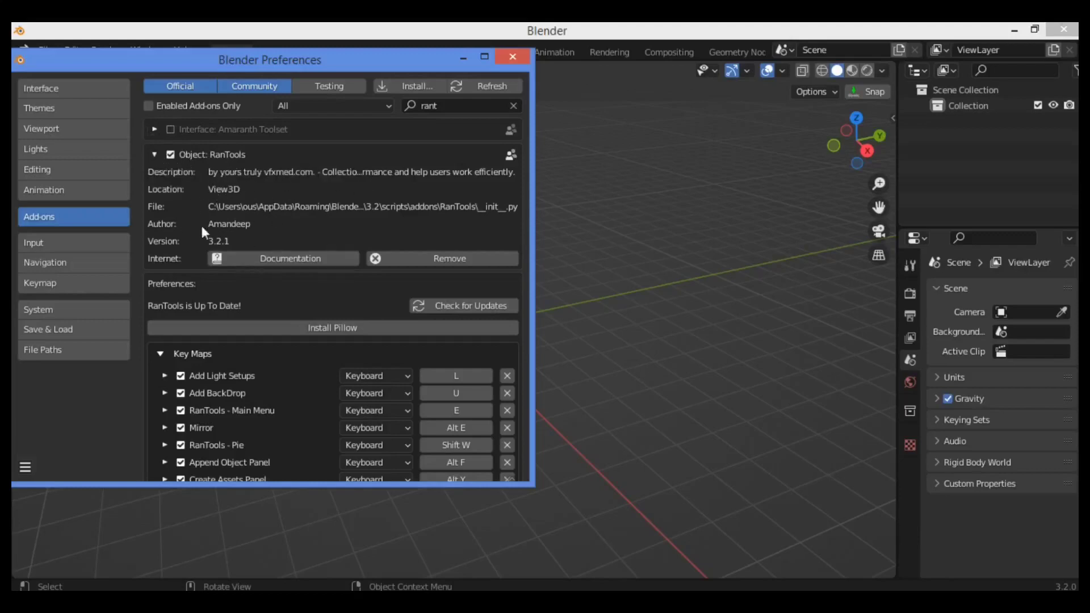
scroll(253, 234, "down", 6)
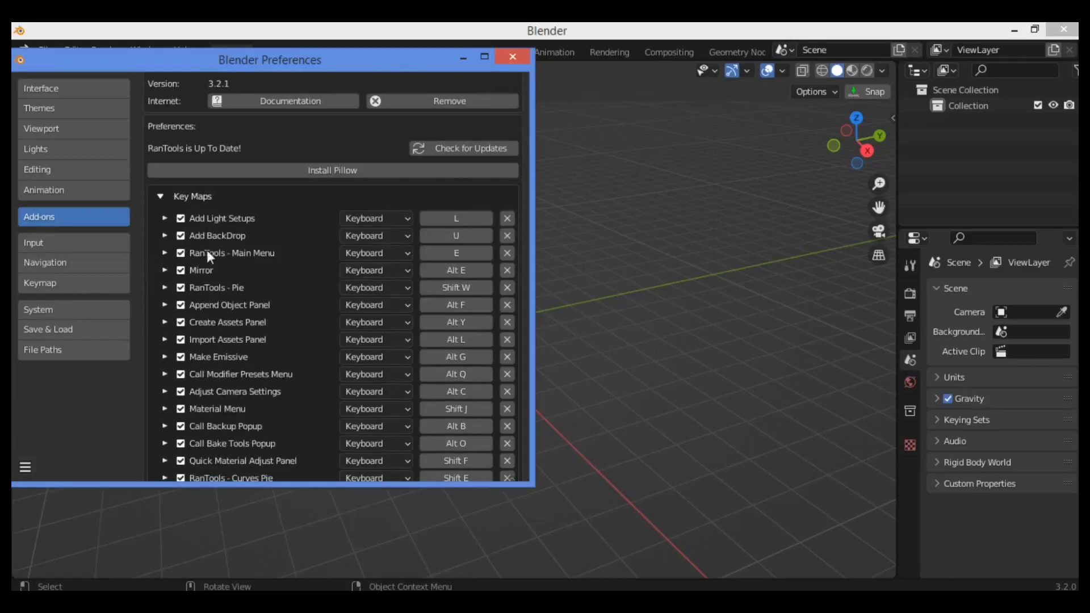
scroll(210, 256, "down", 1)
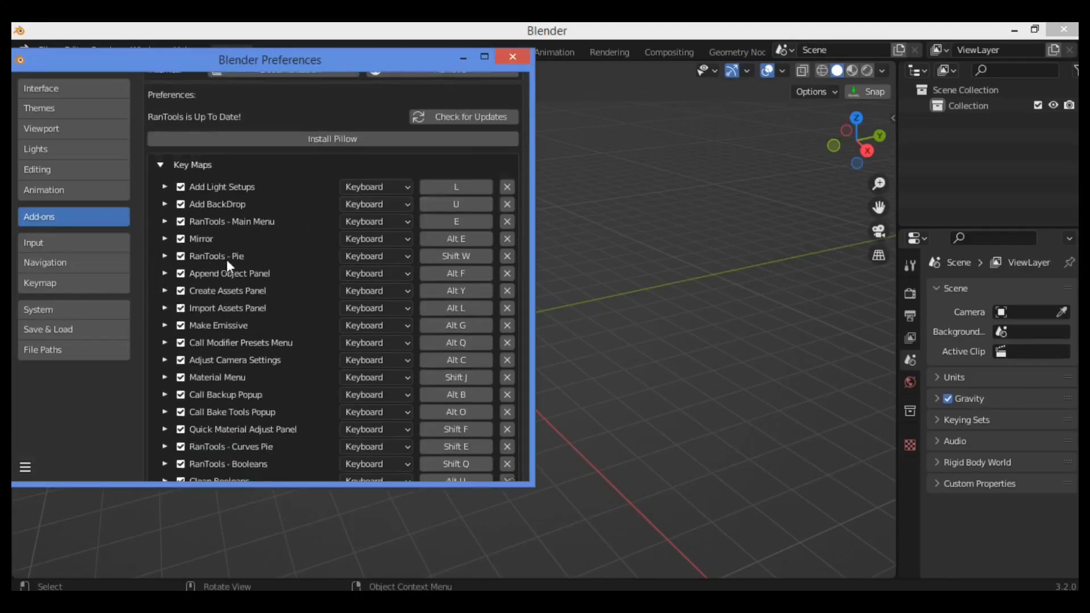
scroll(229, 265, "down", 1)
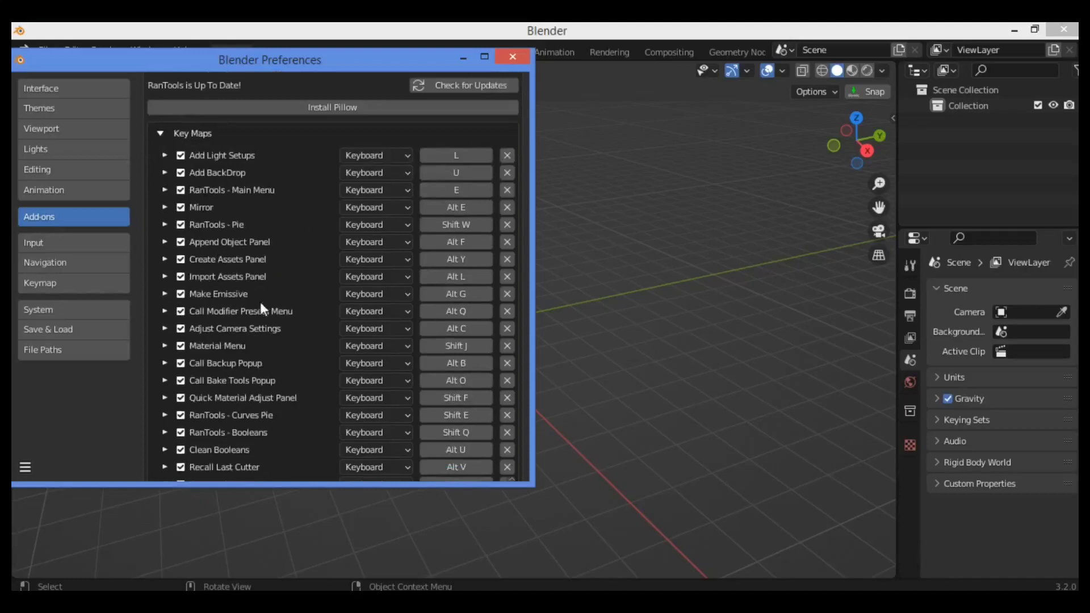
scroll(260, 301, "down", 9)
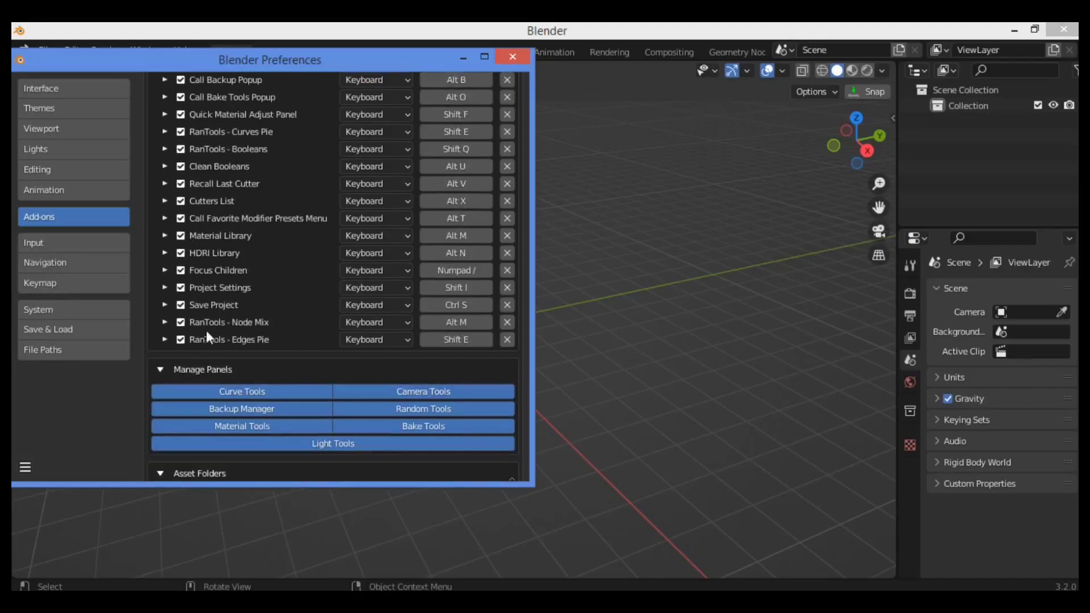
scroll(213, 340, "down", 5)
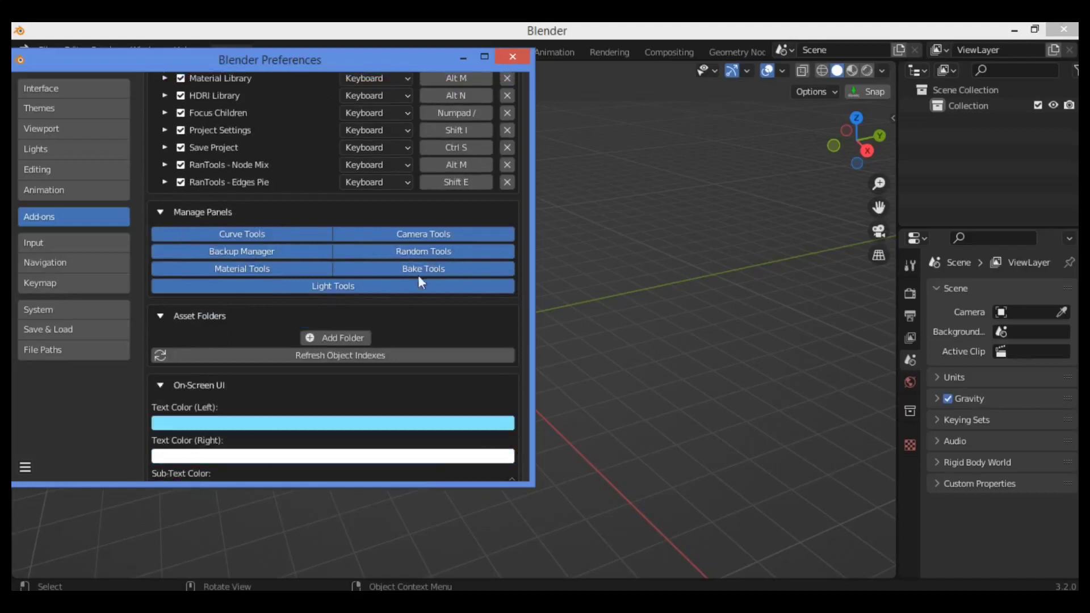
scroll(233, 346, "down", 2)
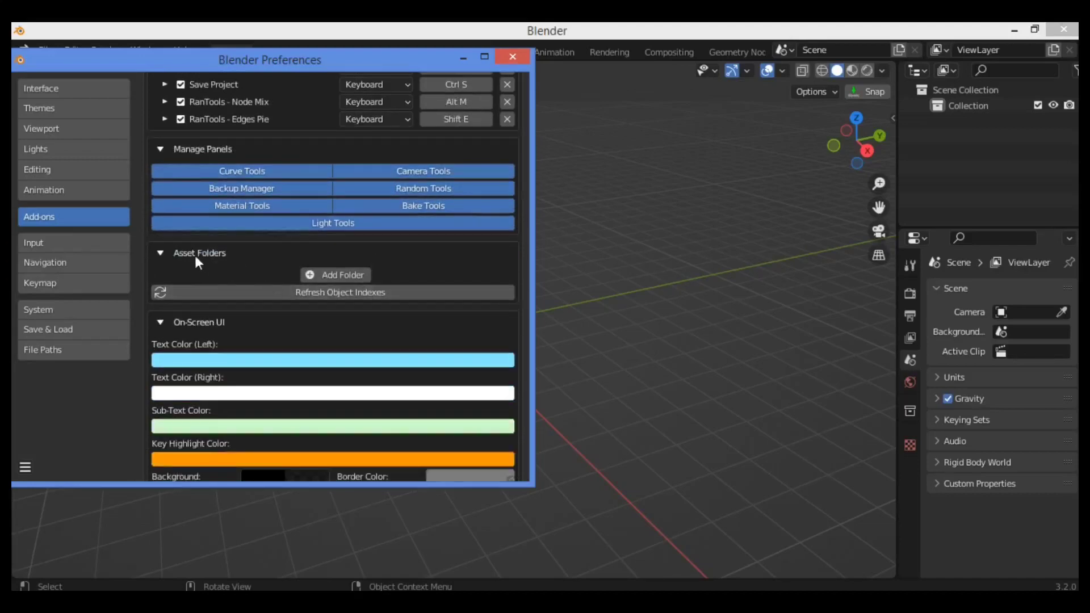
scroll(290, 313, "down", 2)
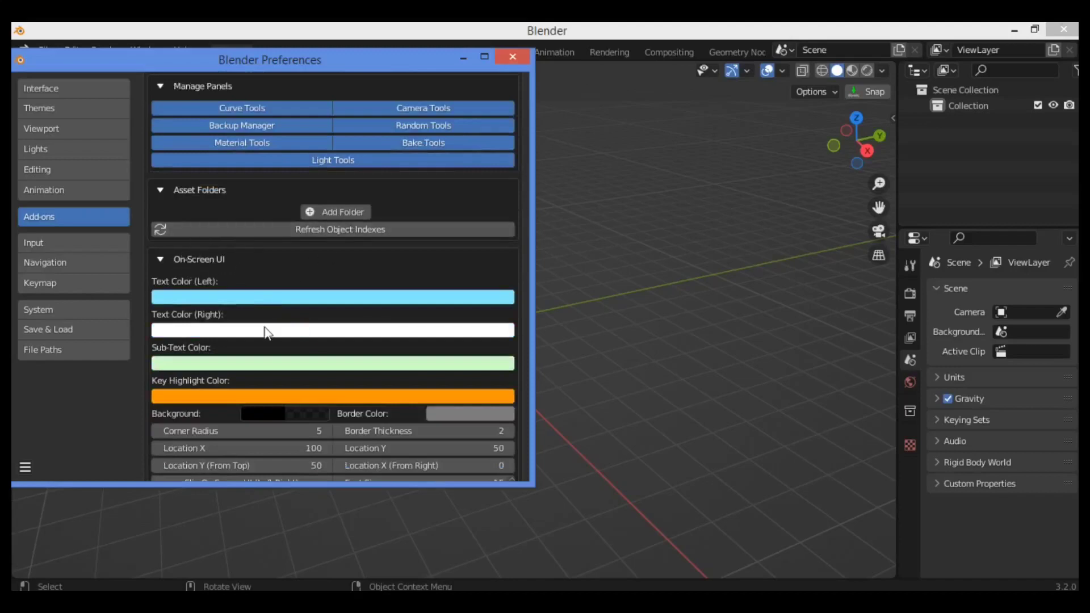
scroll(271, 300, "down", 1)
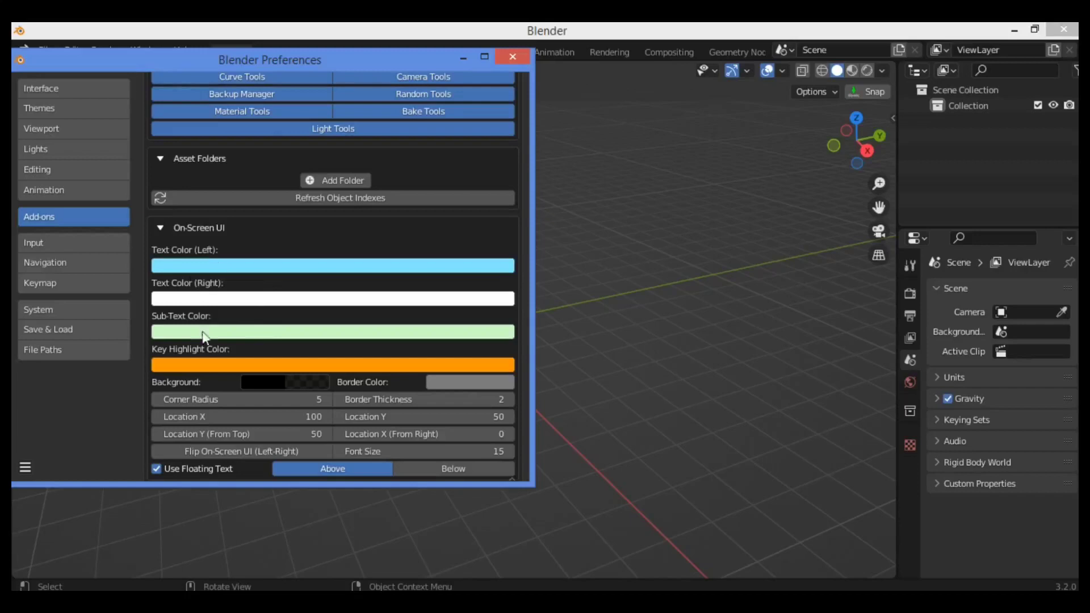
scroll(223, 361, "down", 5)
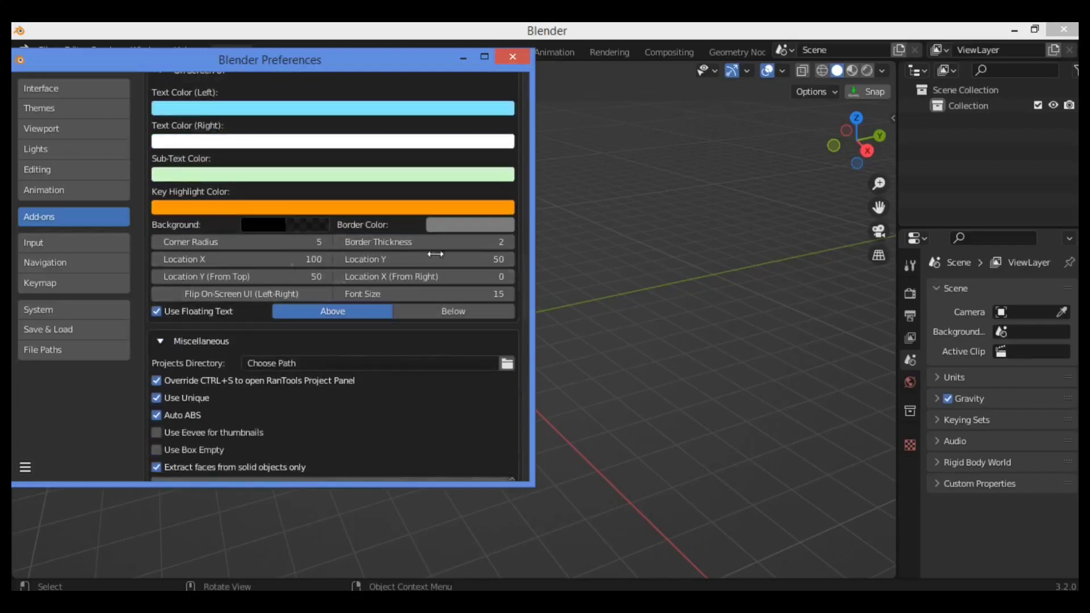
scroll(305, 321, "down", 3)
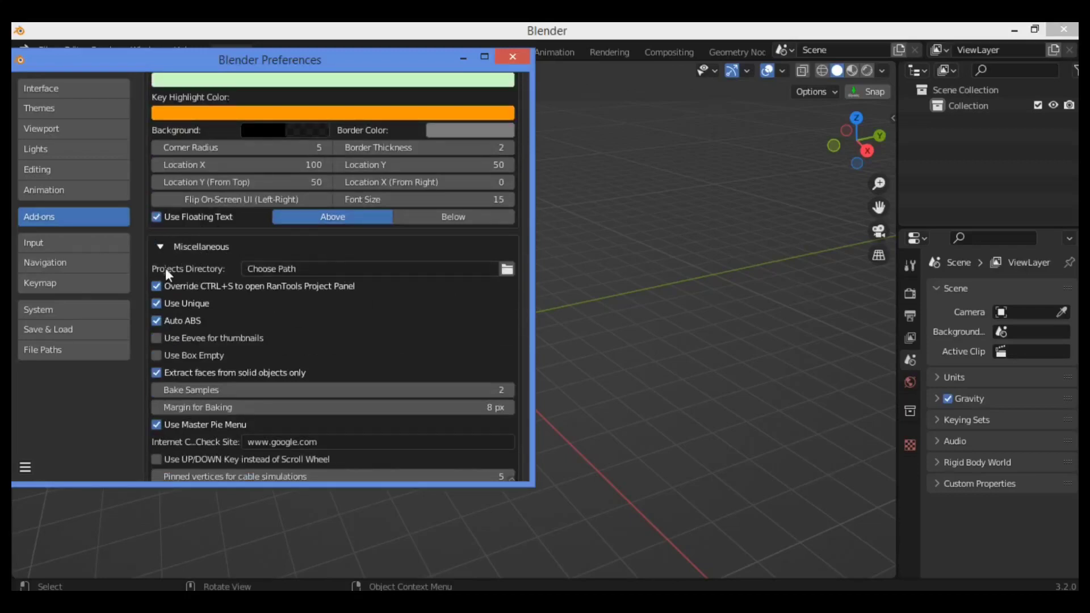
scroll(240, 341, "down", 19)
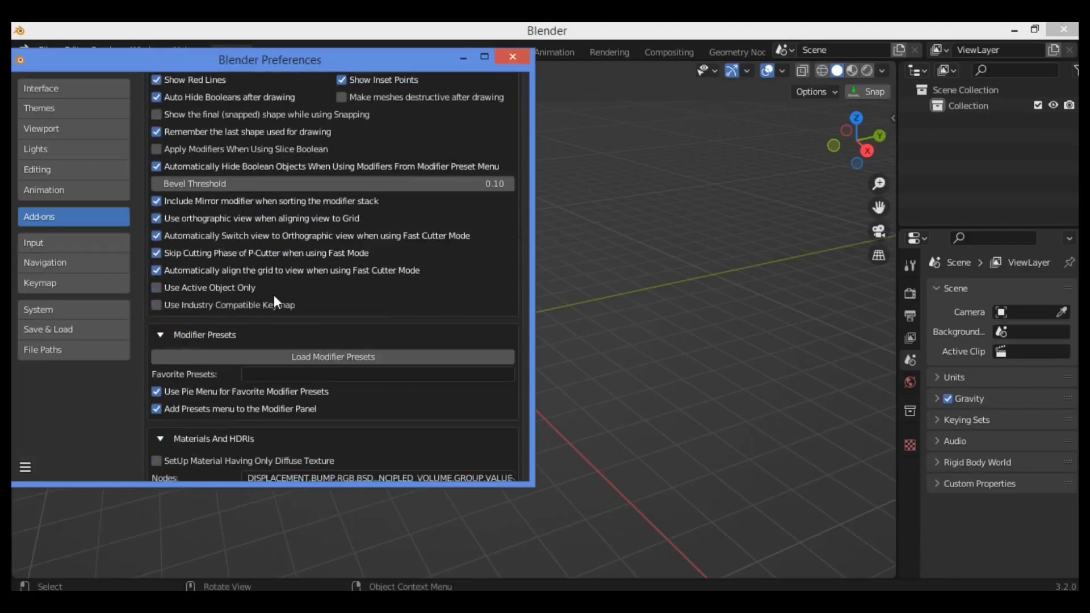
scroll(273, 294, "down", 8)
Close Preferences and show the RanTools sidebar panel with its Backups section expanded
left_click(518, 57)
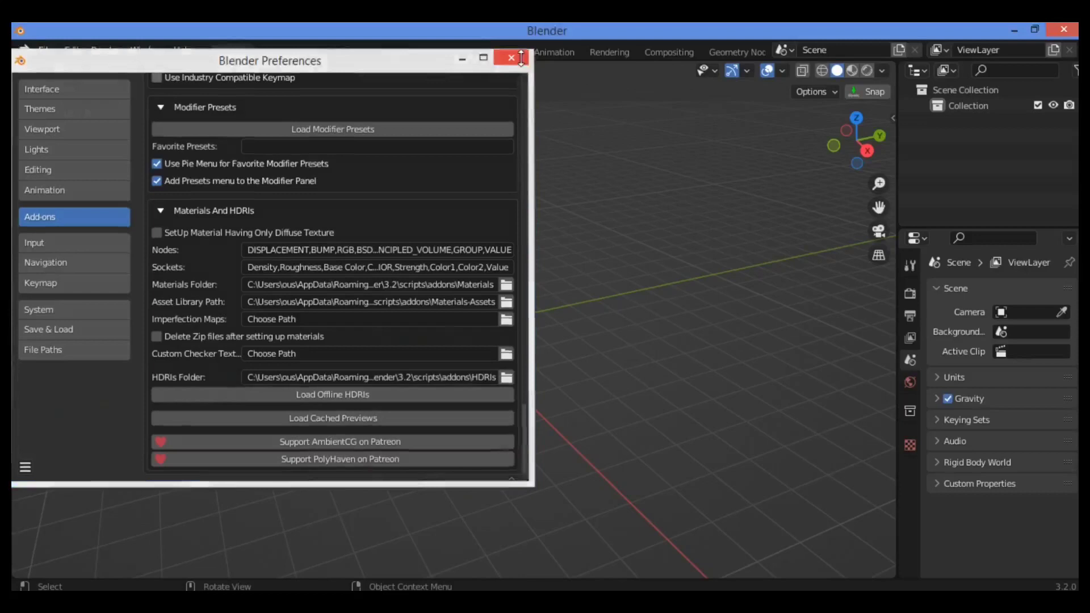
key("n")
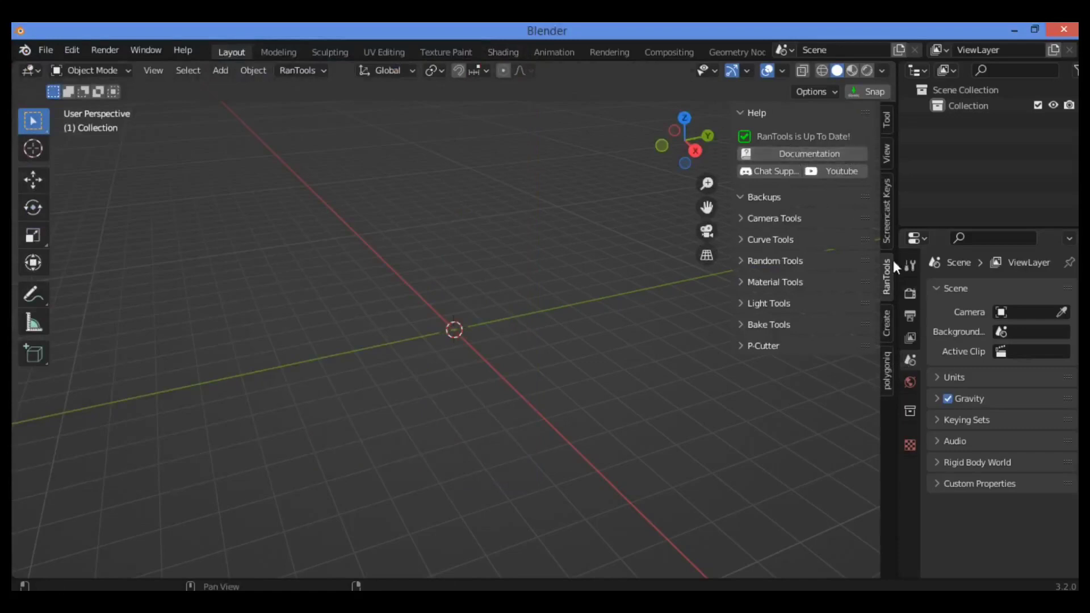
left_click(747, 198)
Expand and collapse the Camera, Curve, Random, Material, Light, Bake Tools and P-Cutter sections in turn
left_click(754, 218)
left_click(755, 219)
left_click(755, 239)
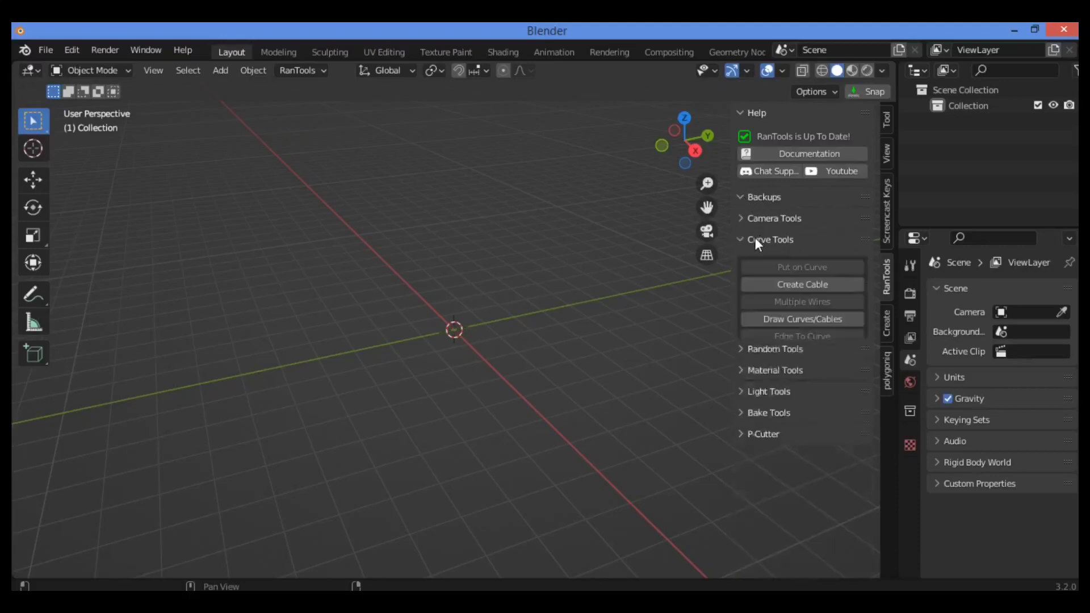
left_click(755, 238)
left_click(757, 260)
left_click(756, 260)
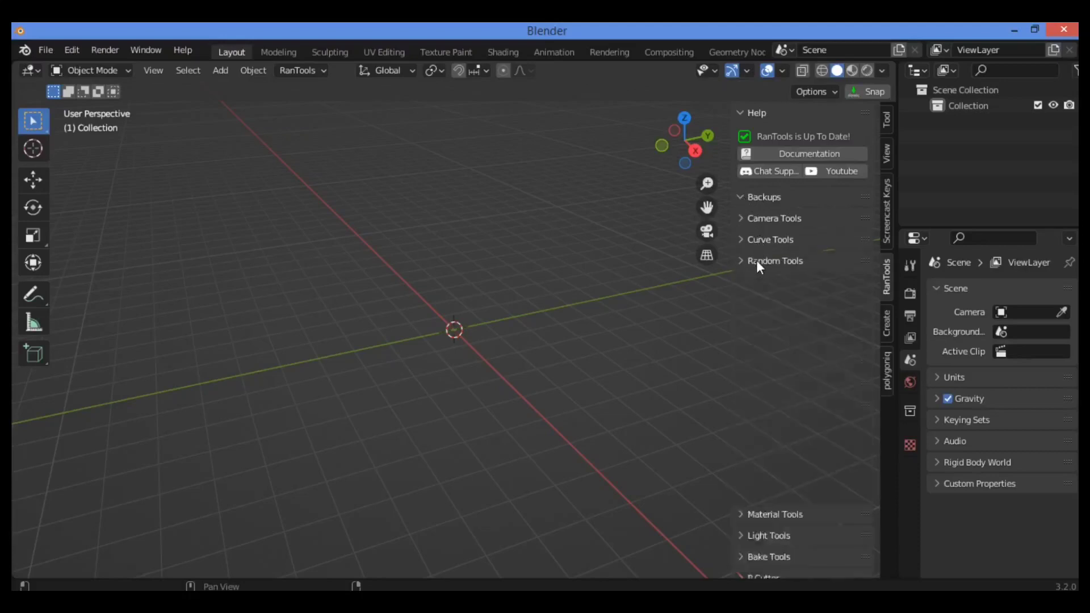
left_click(758, 279)
left_click(758, 278)
left_click(764, 299)
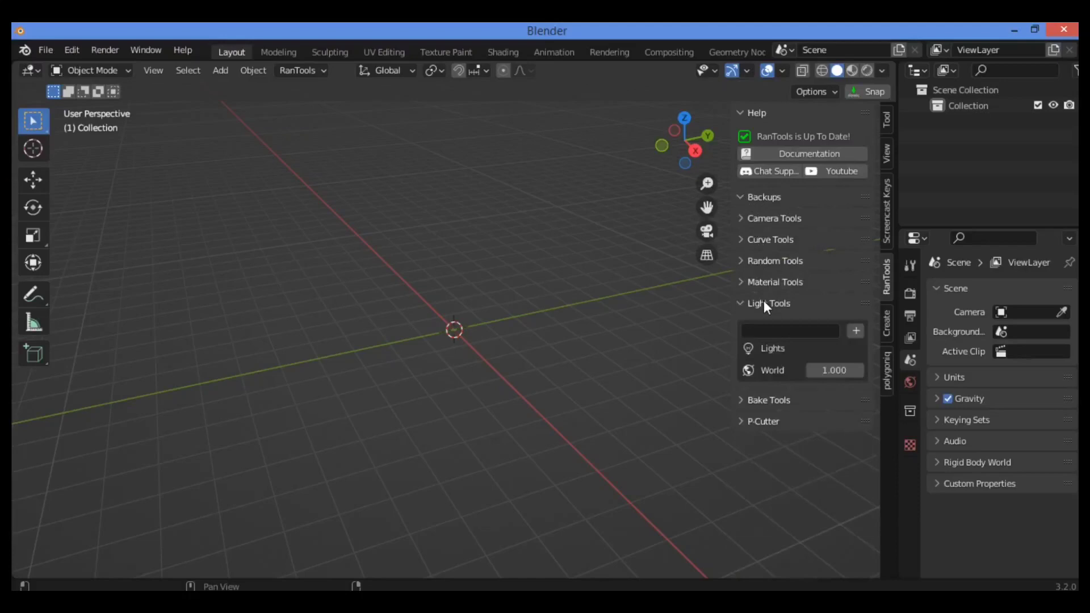
left_click(764, 302)
left_click(759, 324)
left_click(759, 326)
left_click(764, 343)
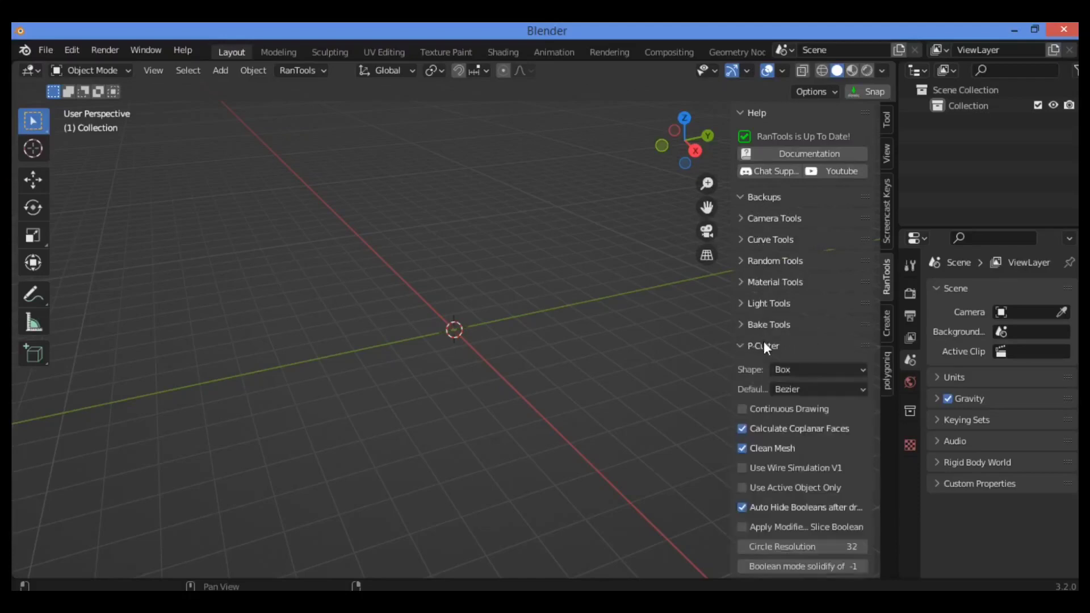
left_click(764, 342)
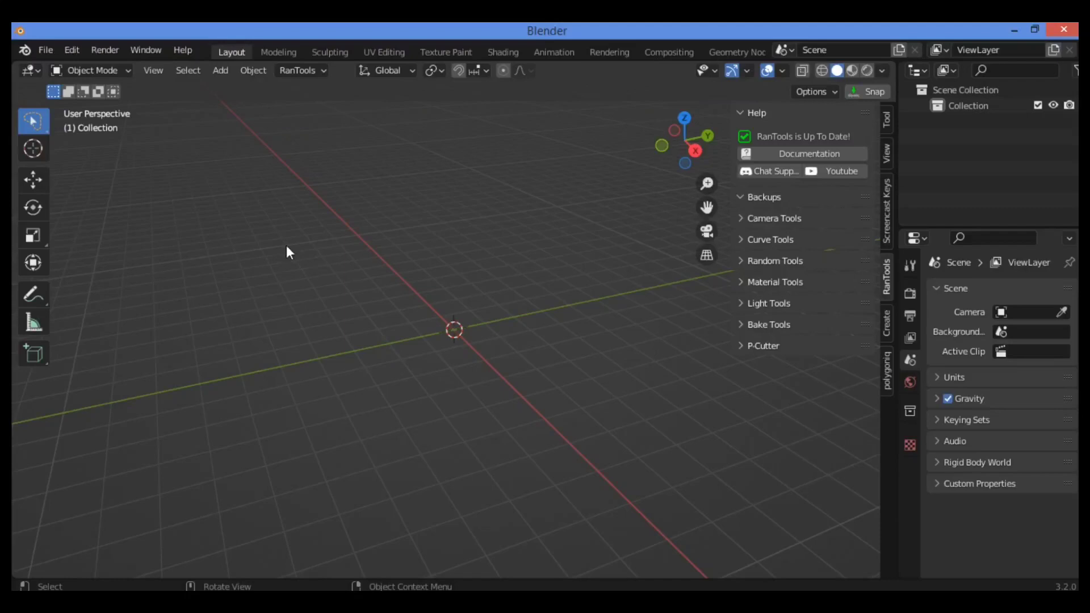
Preview the RanTools quick-actions, curves and boolean pie menus, dismissing each without choosing anything
key("alt+q")
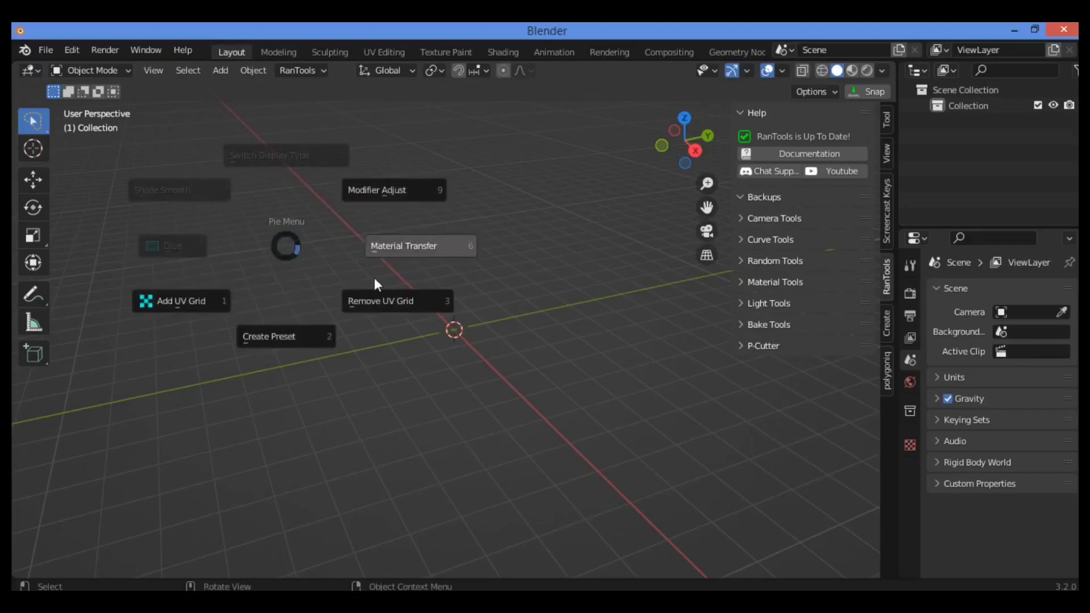
left_click(322, 333)
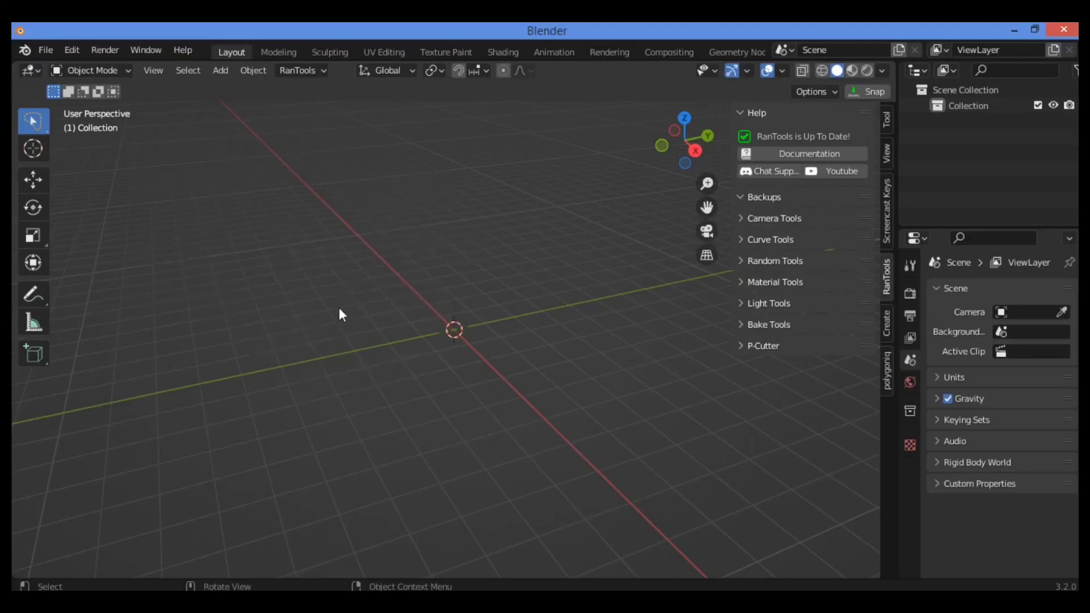
key("shift+alt+q")
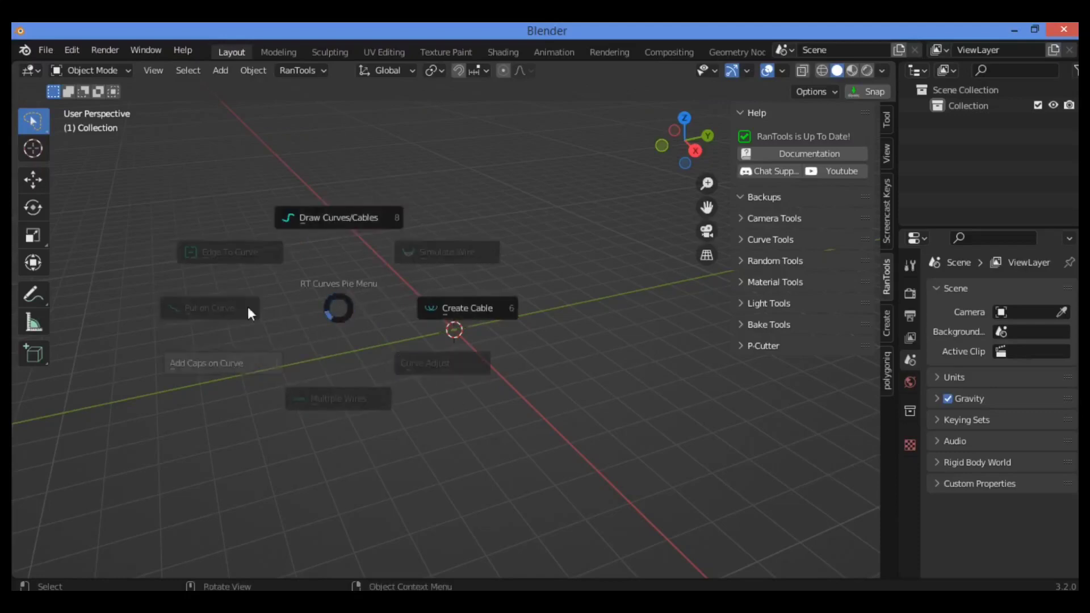
left_click(350, 210)
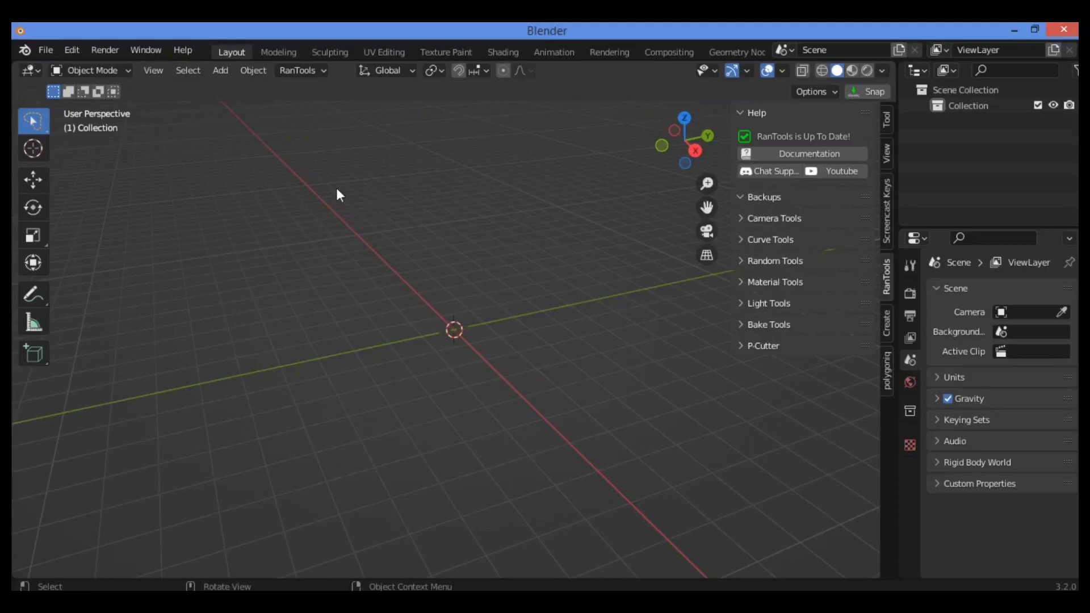
key("shift+alt+b")
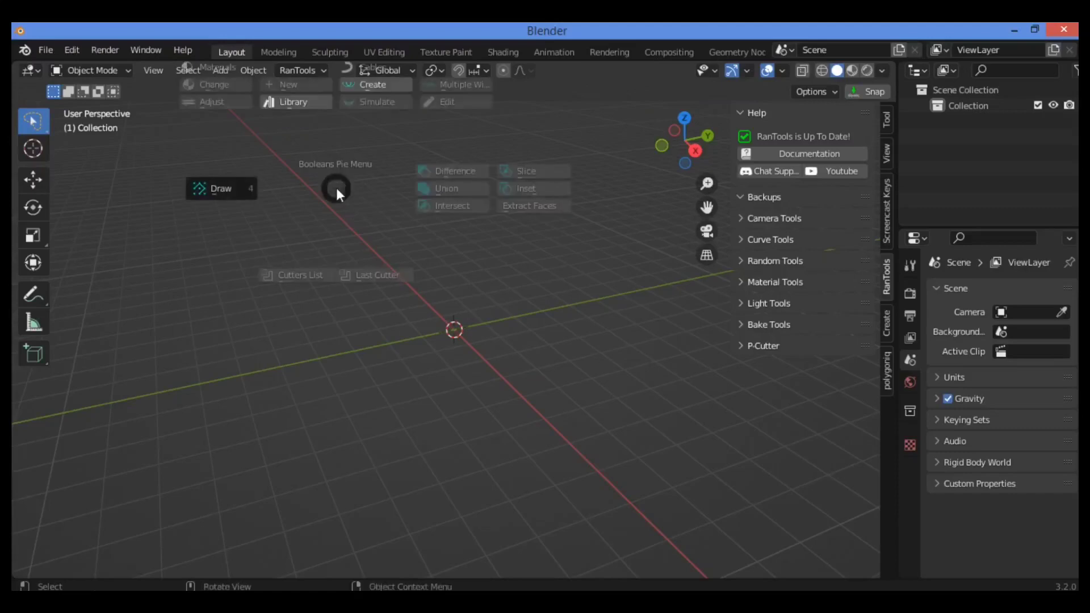
left_click(448, 104)
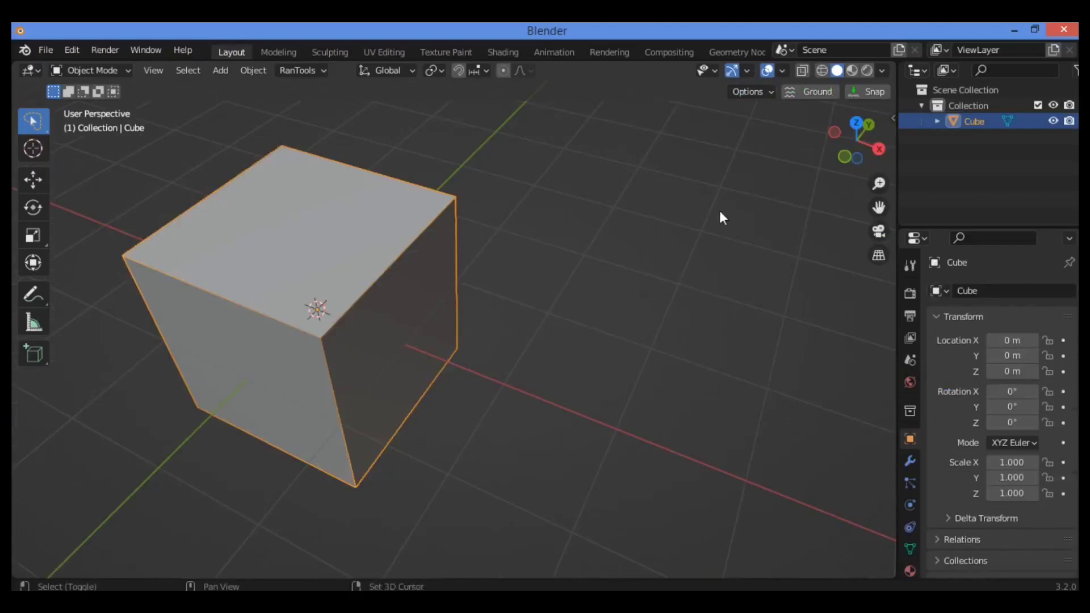
Draw a box cutter on the cube's right face to cut a rectangular opening
key("alt+q")
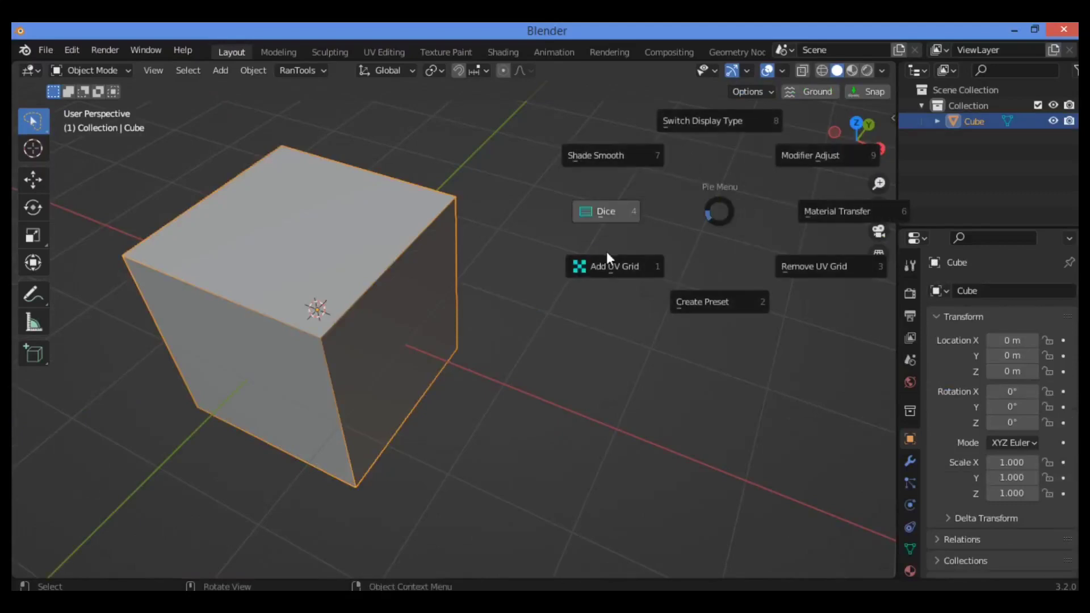
left_click(582, 227)
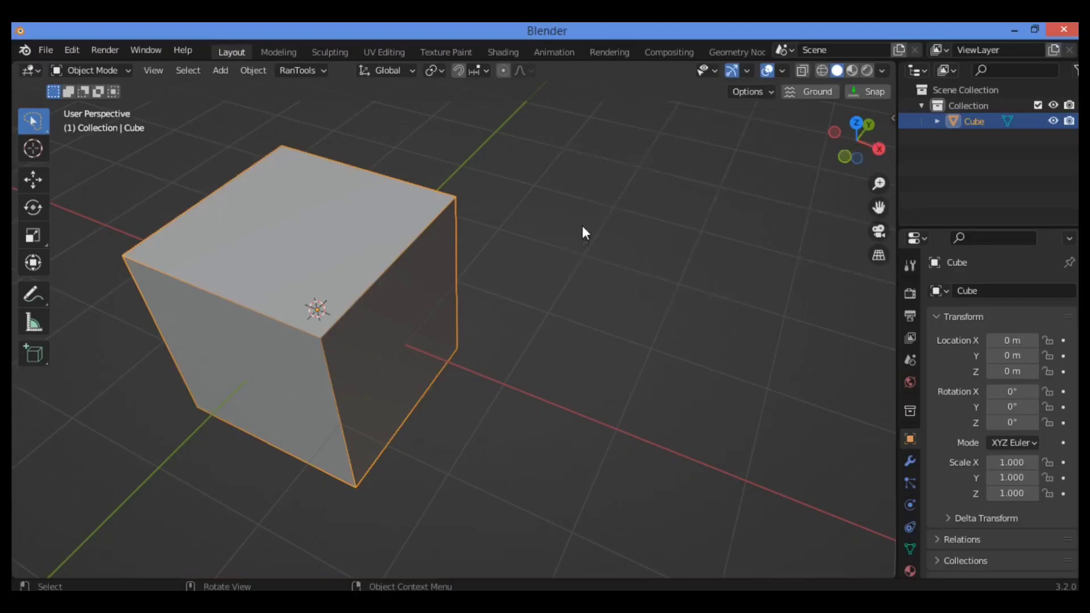
key("ctrl+shift+b")
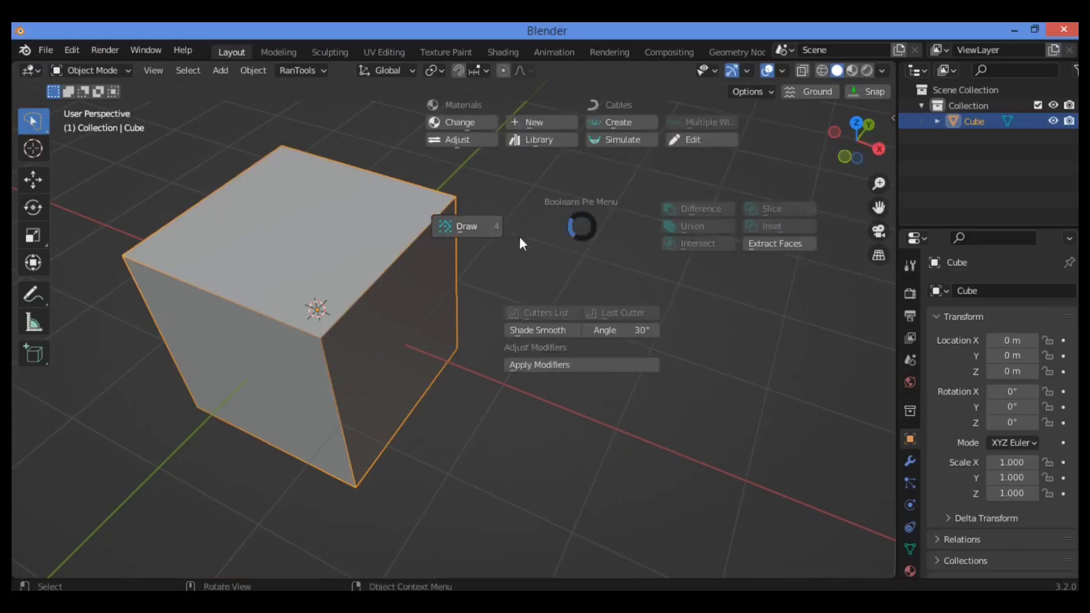
left_click(489, 221)
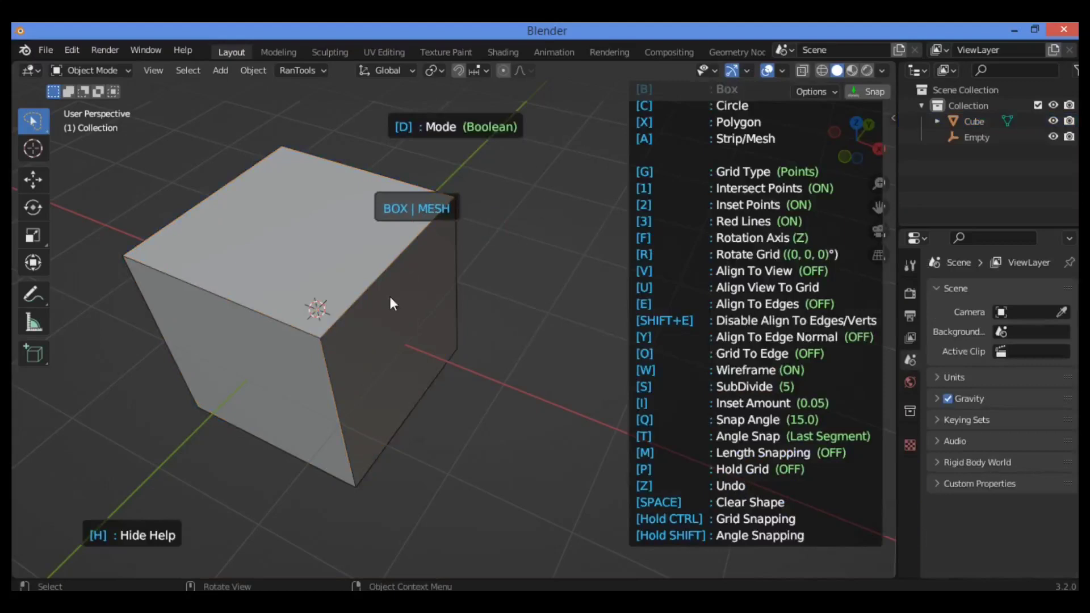
left_click_drag(389, 304, 368, 360)
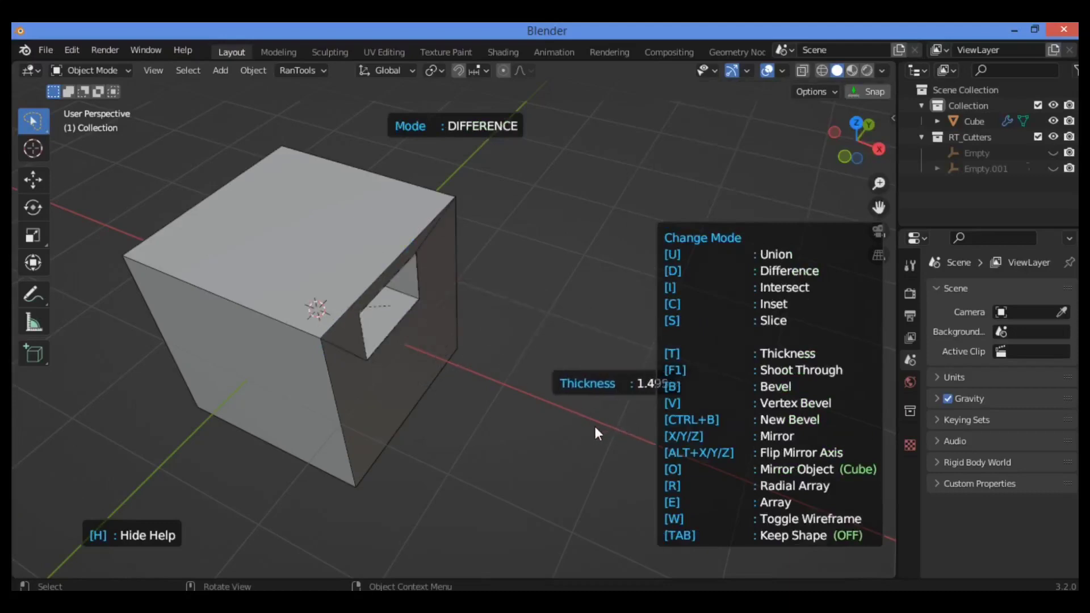
left_click(630, 429)
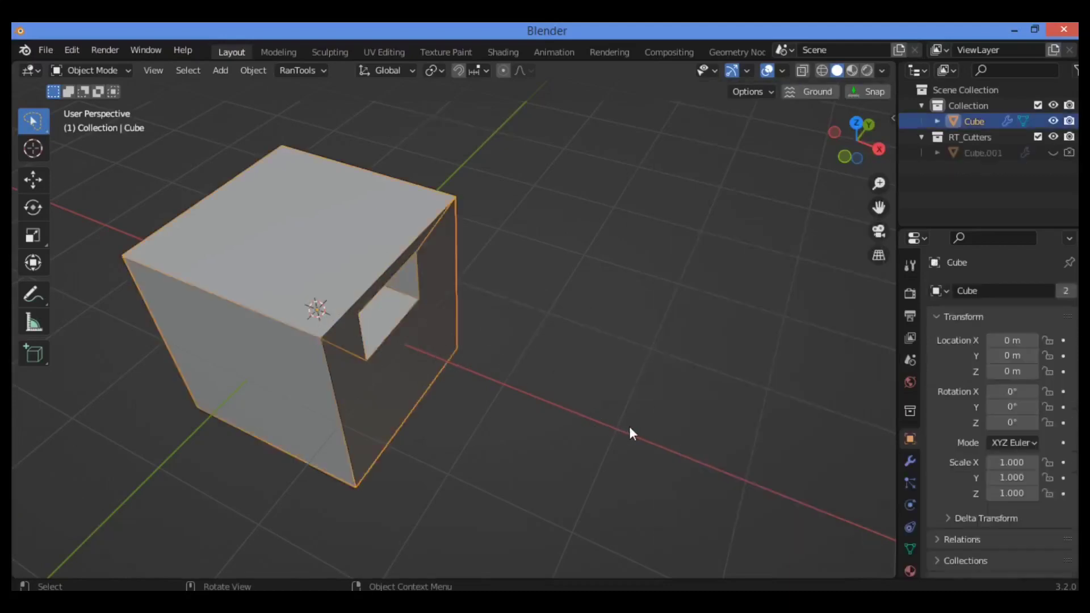
Cut a thin box slot across the cube's top edge and confirm its thickness
left_click_drag(842, 127, 431, 254)
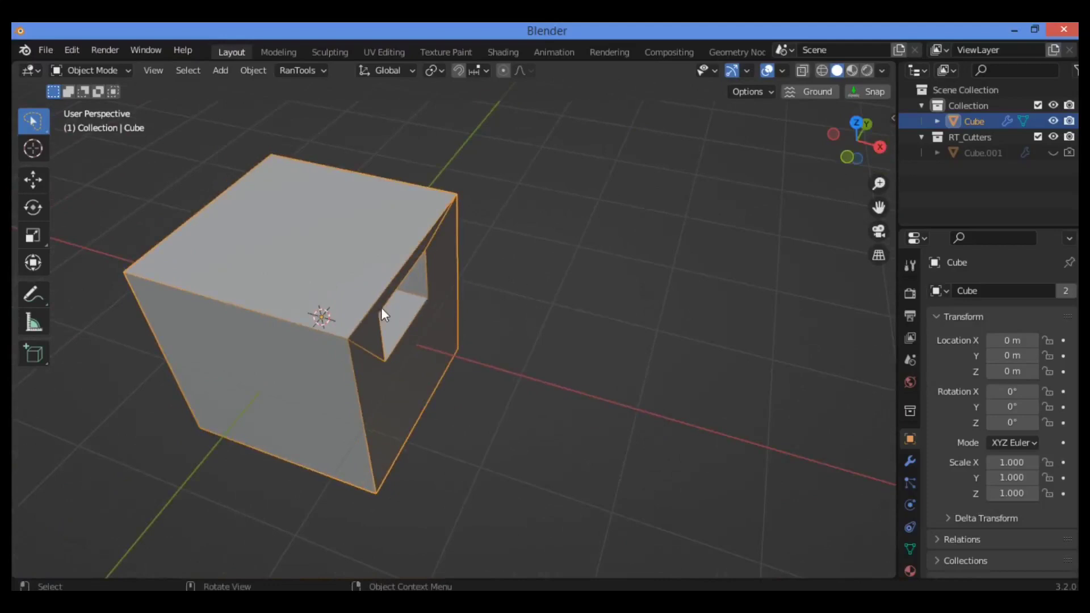
key("q")
left_click(250, 319)
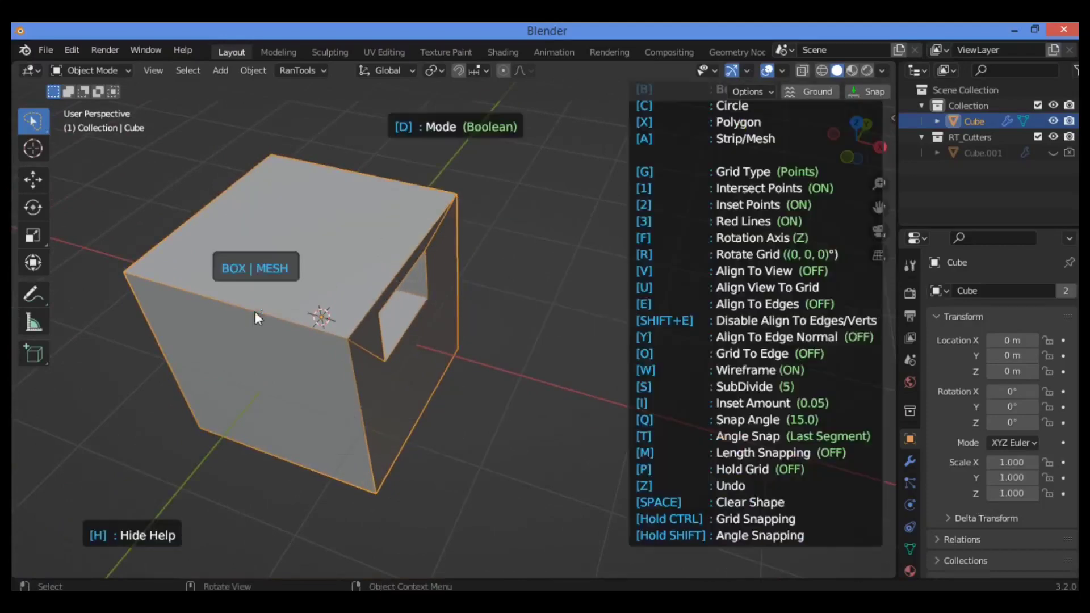
left_click(372, 298)
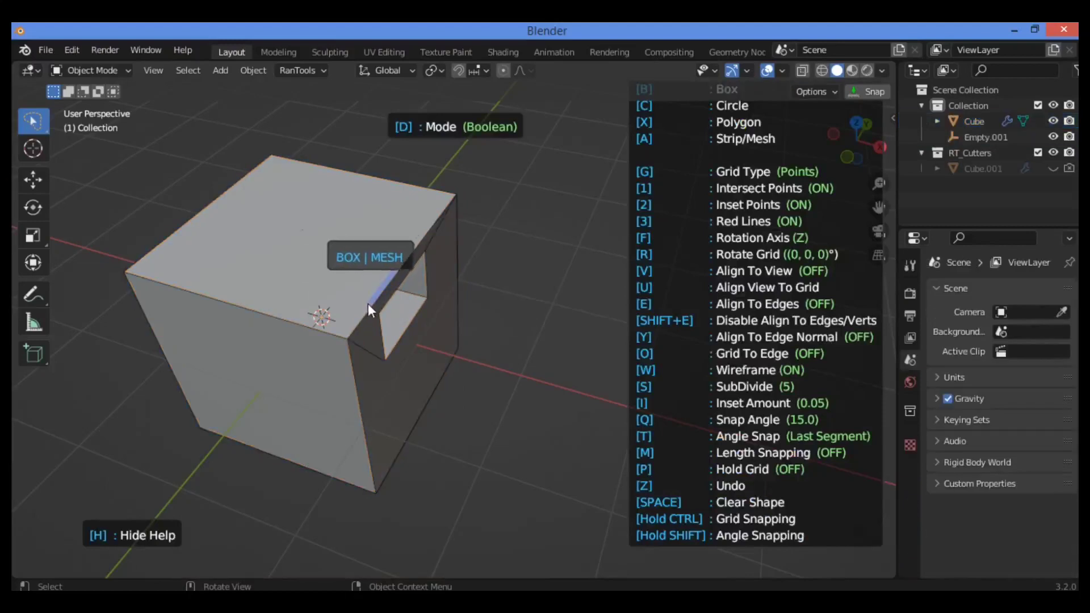
left_click_drag(363, 312, 335, 303)
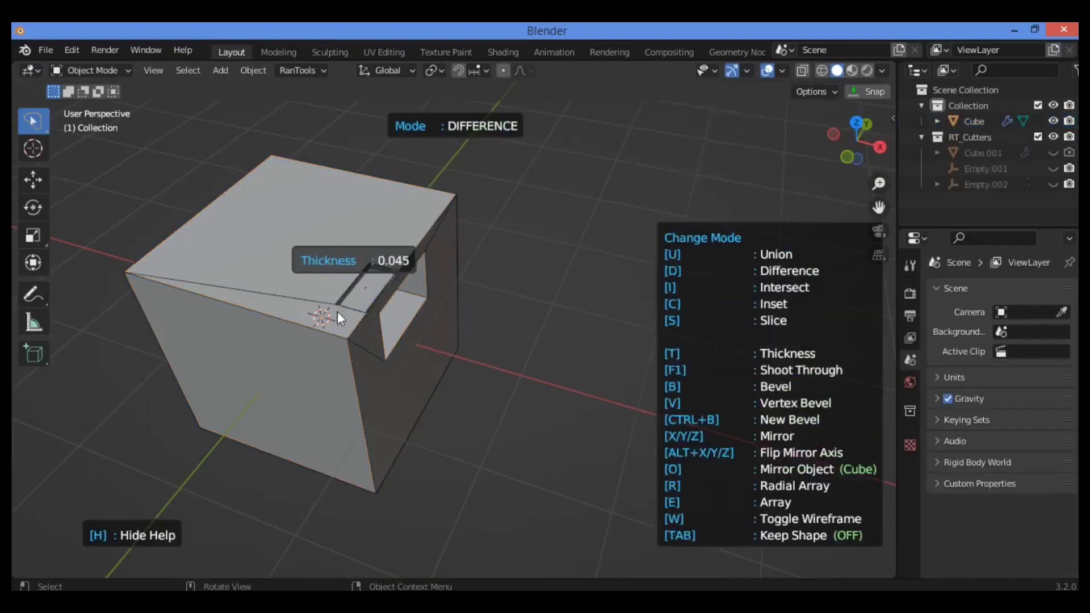
left_click(448, 466)
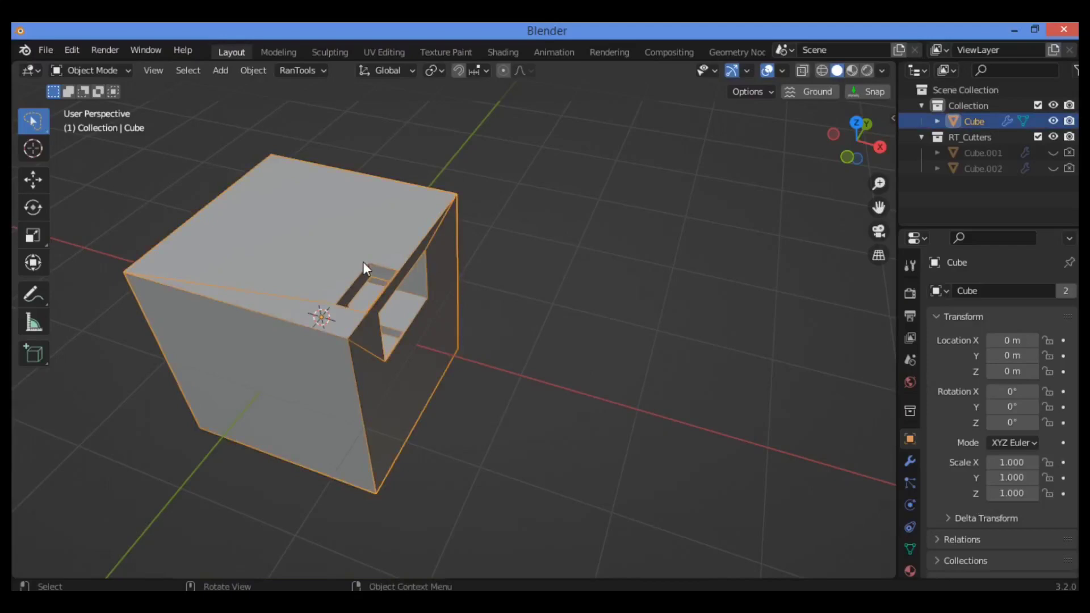
Draw a four-point polygon cutter that removes an angled wedge from the cube
key("alt+q")
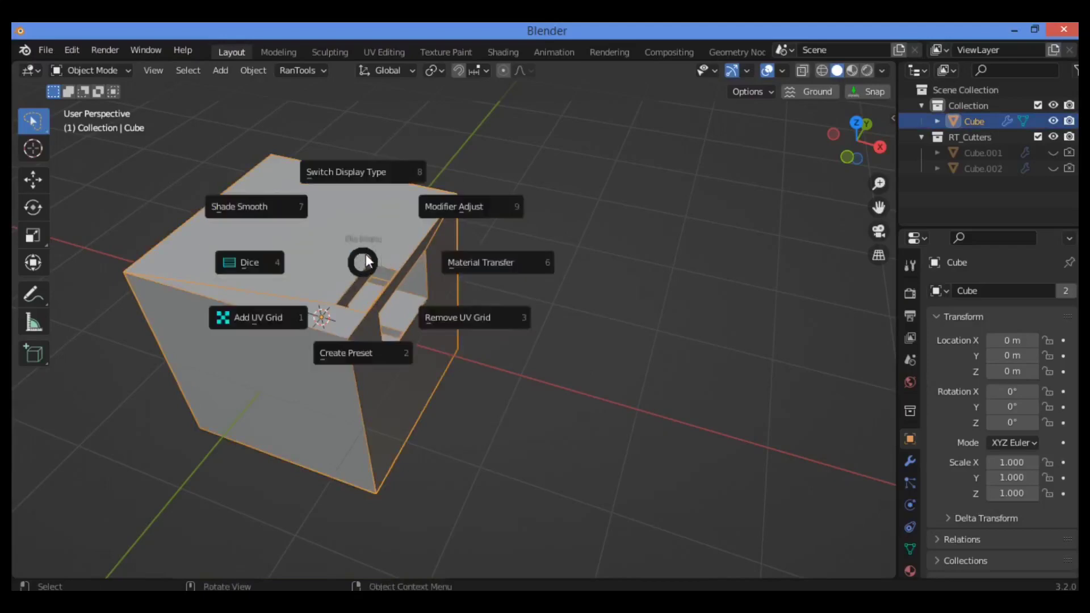
key("Escape")
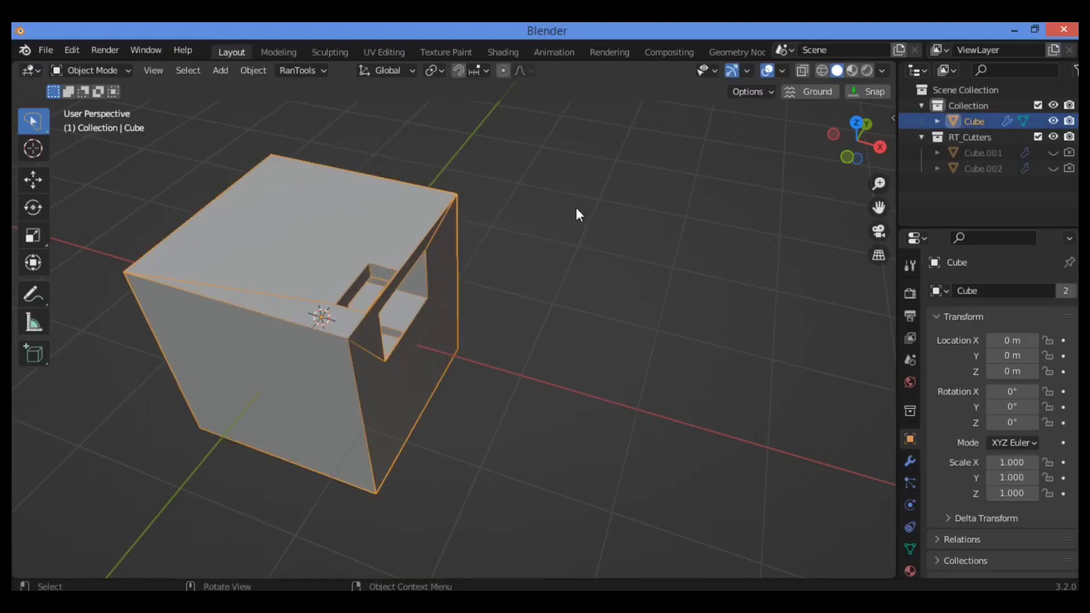
key("d")
left_click(458, 210)
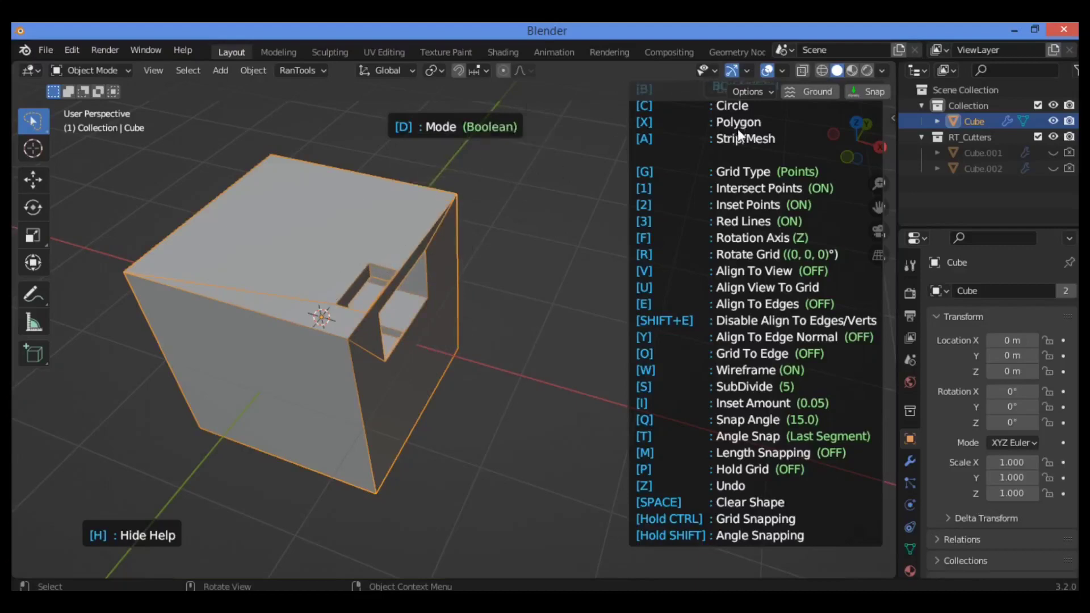
key("x")
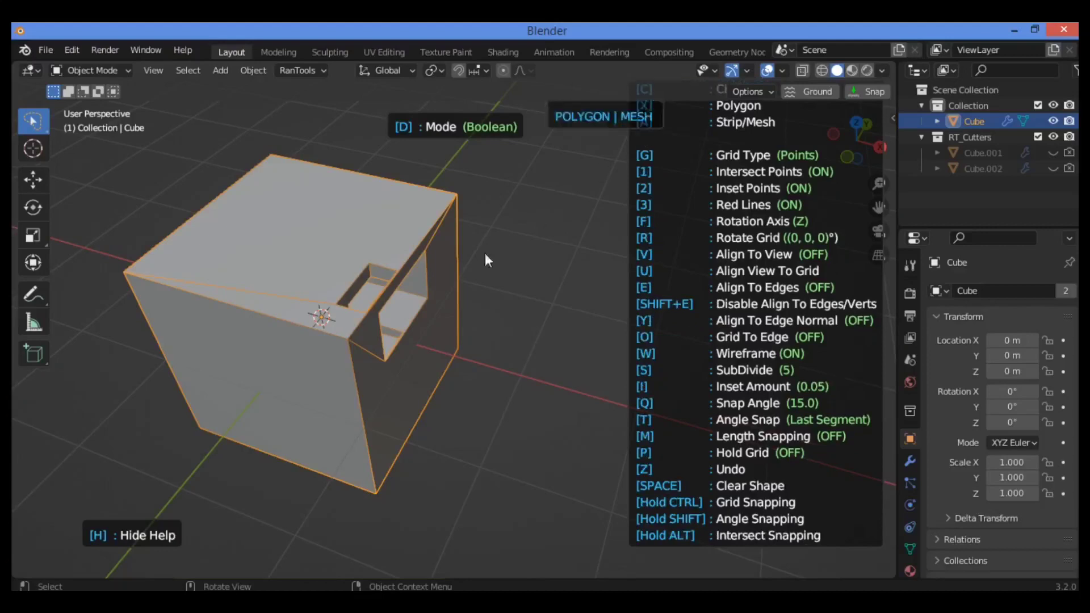
left_click(429, 316)
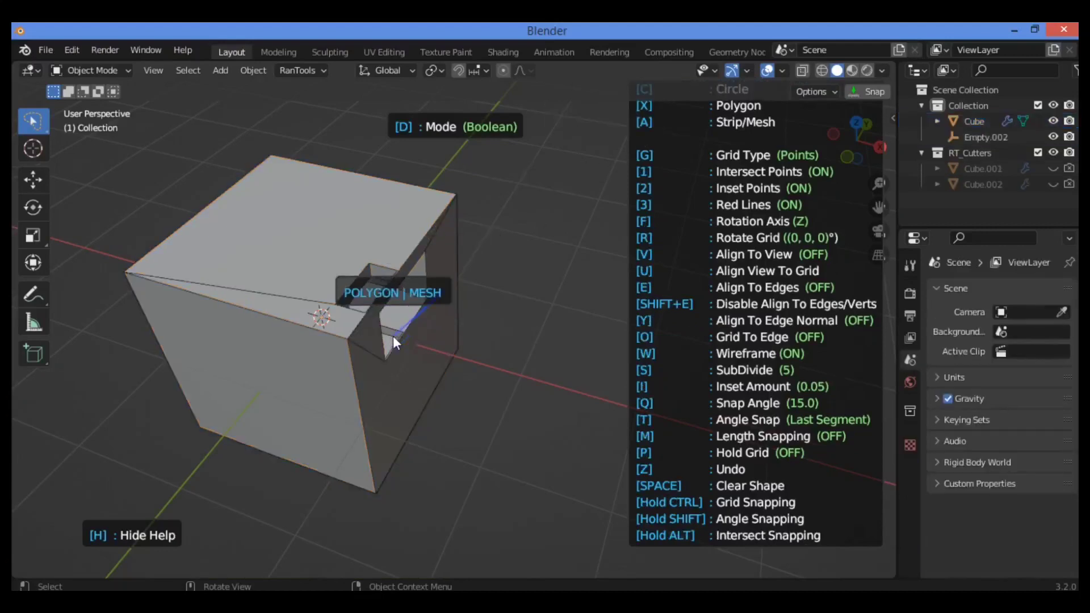
left_click(413, 266)
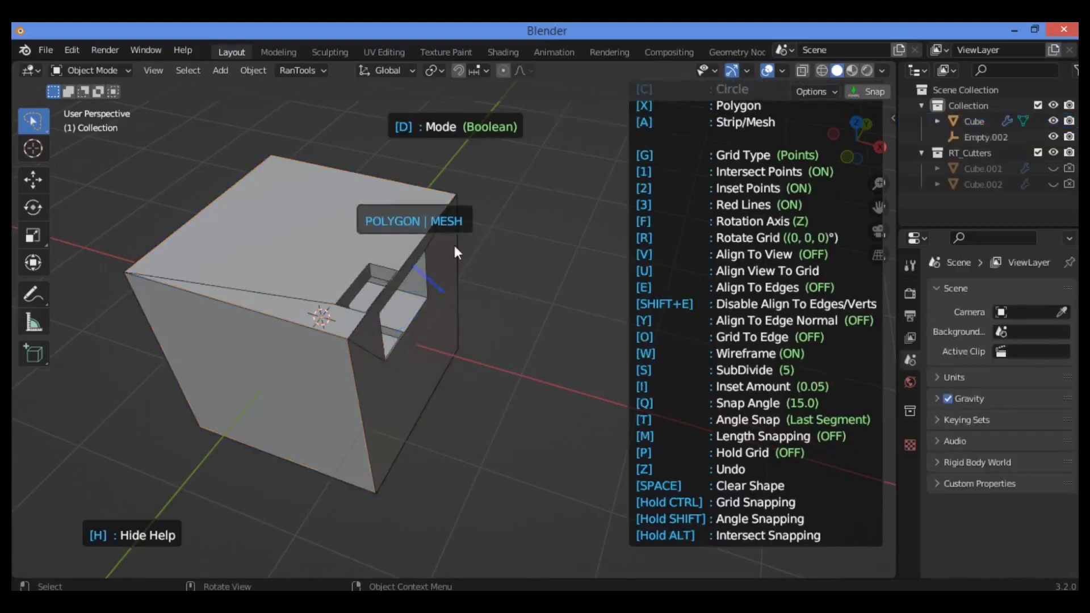
left_click(475, 298)
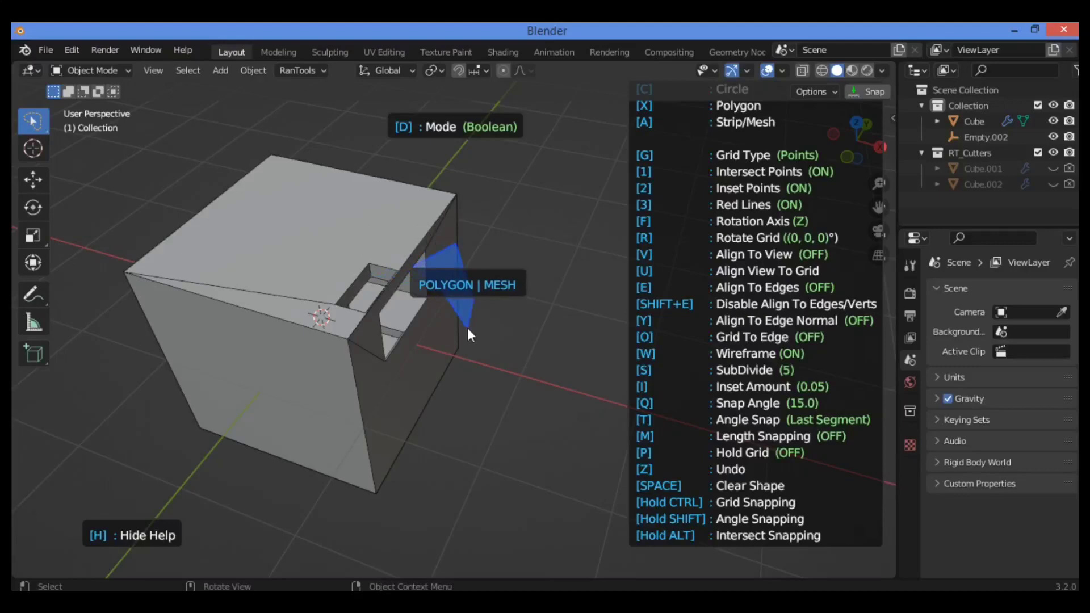
left_click(467, 328)
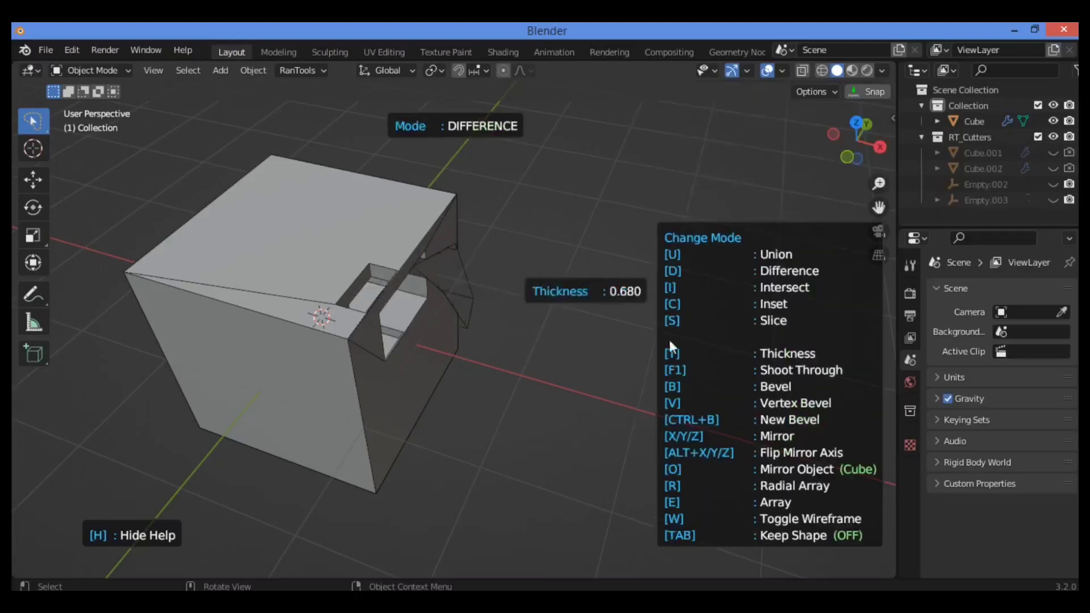
left_click(790, 357)
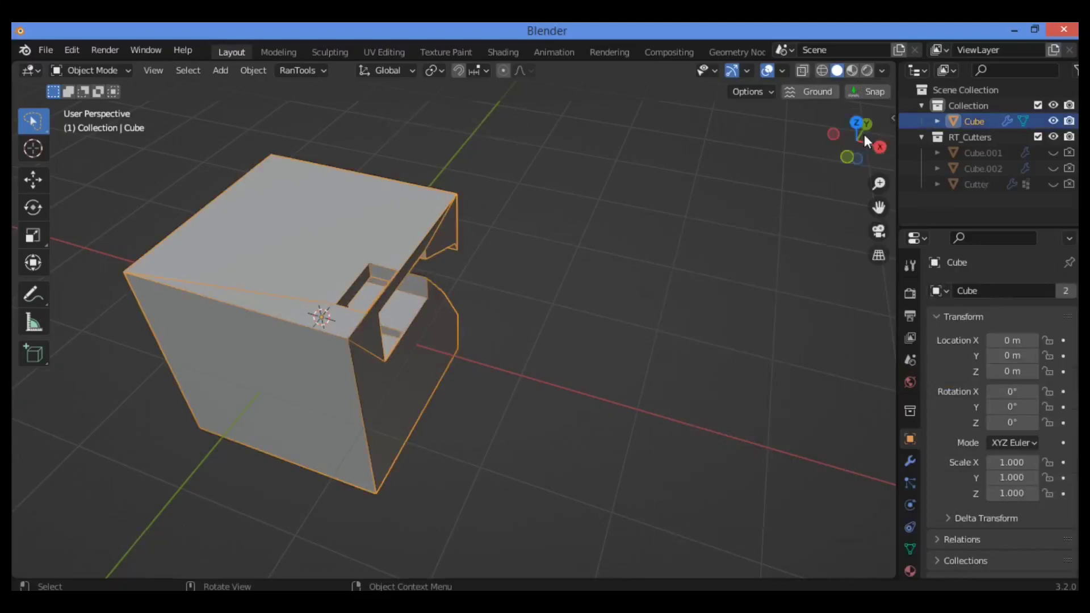
left_click_drag(863, 134, 678, 265)
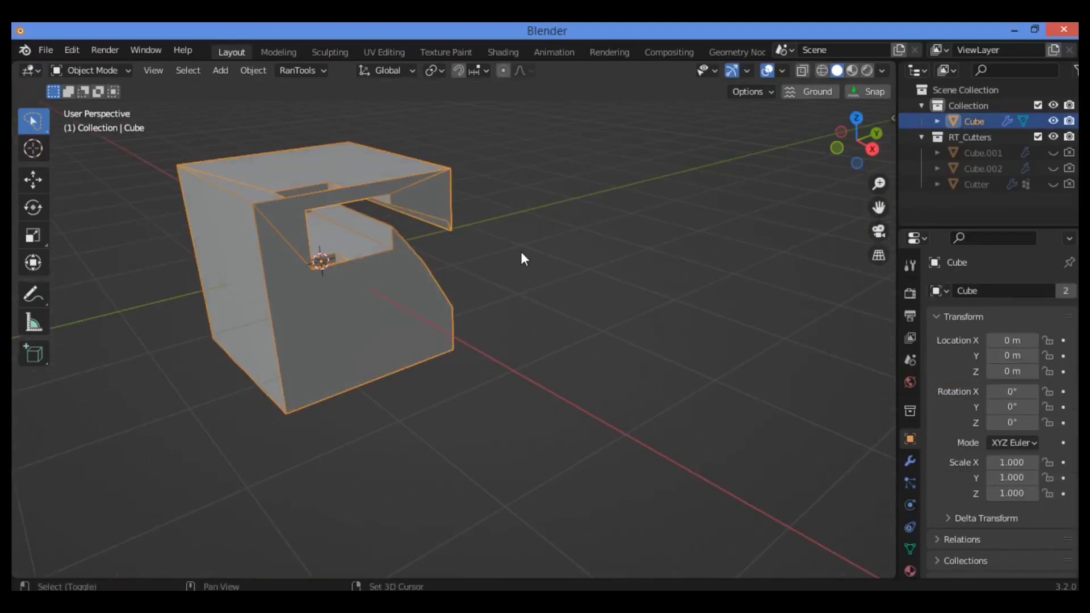
Cut a polygon notch into the cube's opening using edge alignment and wireframe view
key("ctrl+shift+b")
left_click(426, 252)
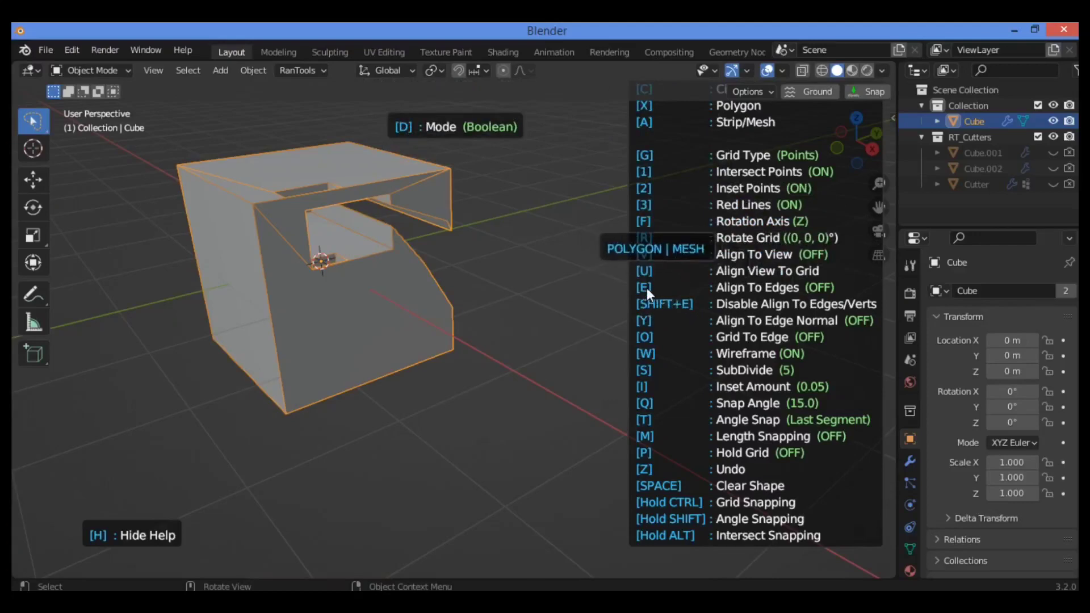
key("e")
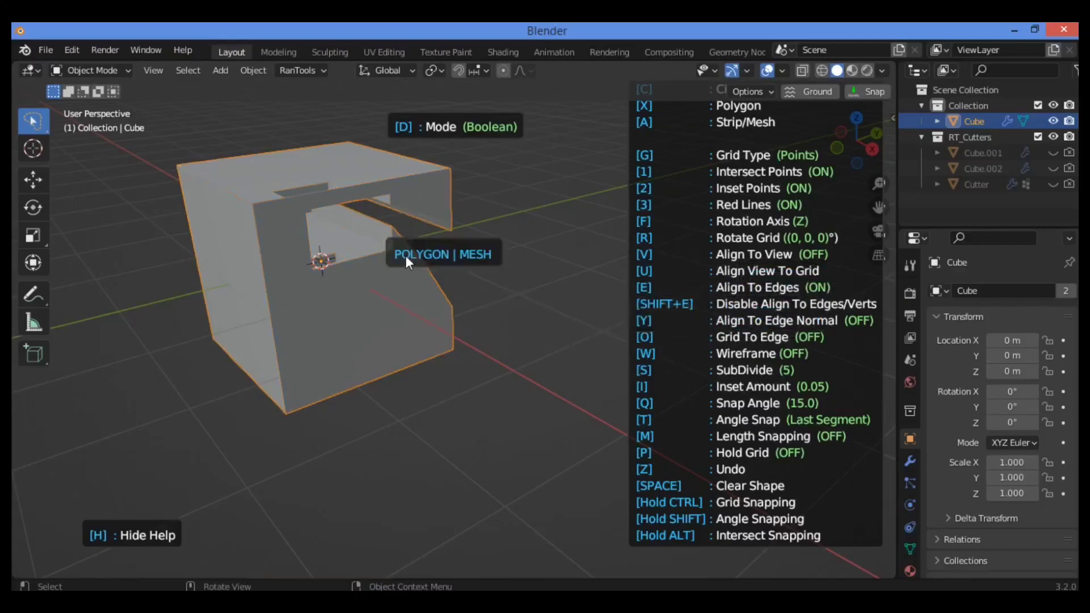
key("w")
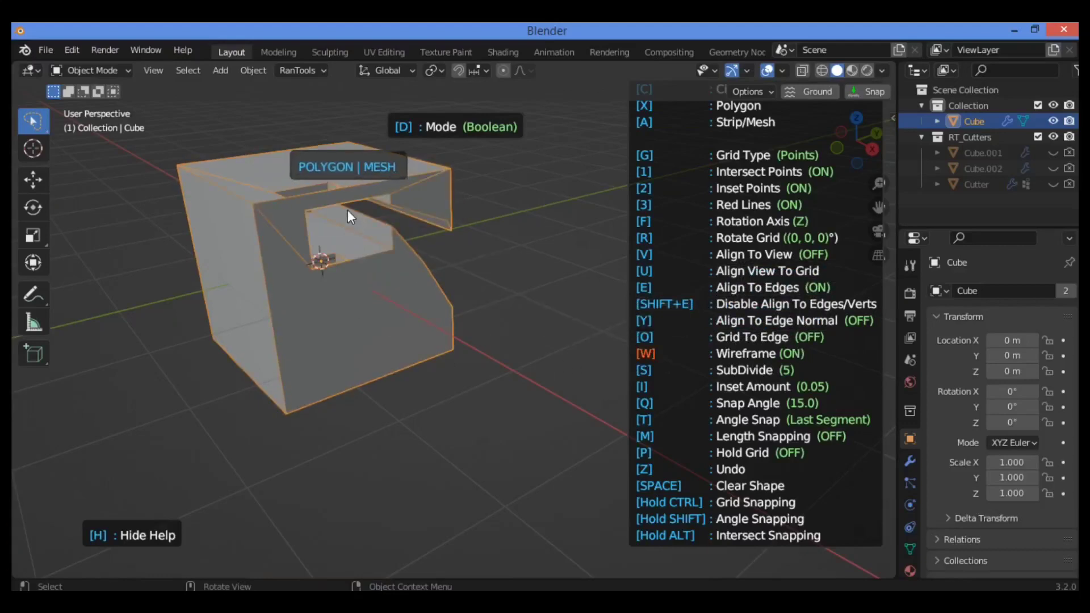
left_click(348, 210)
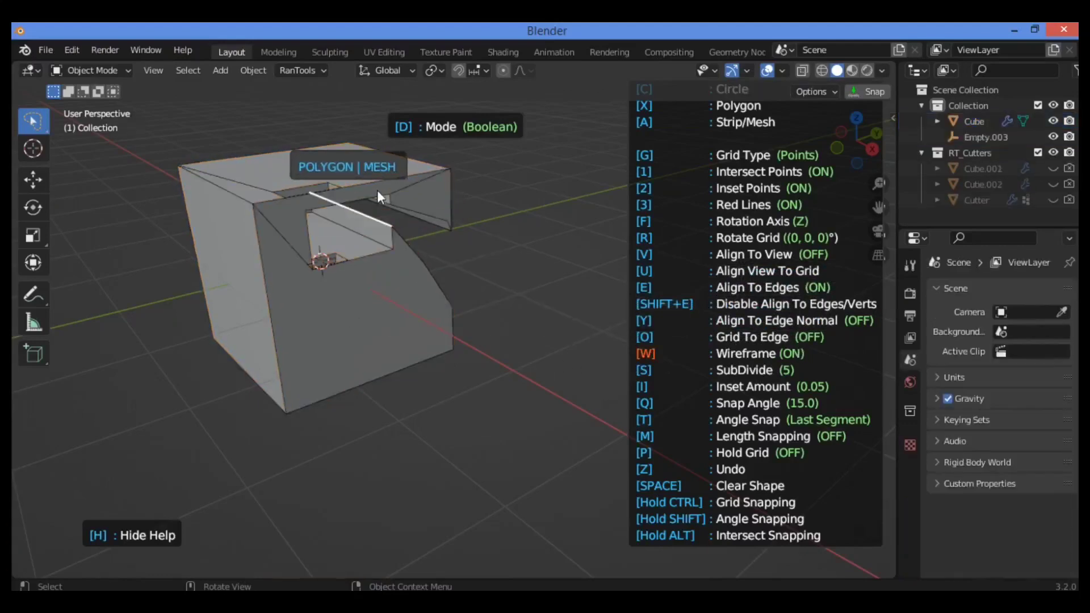
left_click(373, 280)
left_click(414, 253)
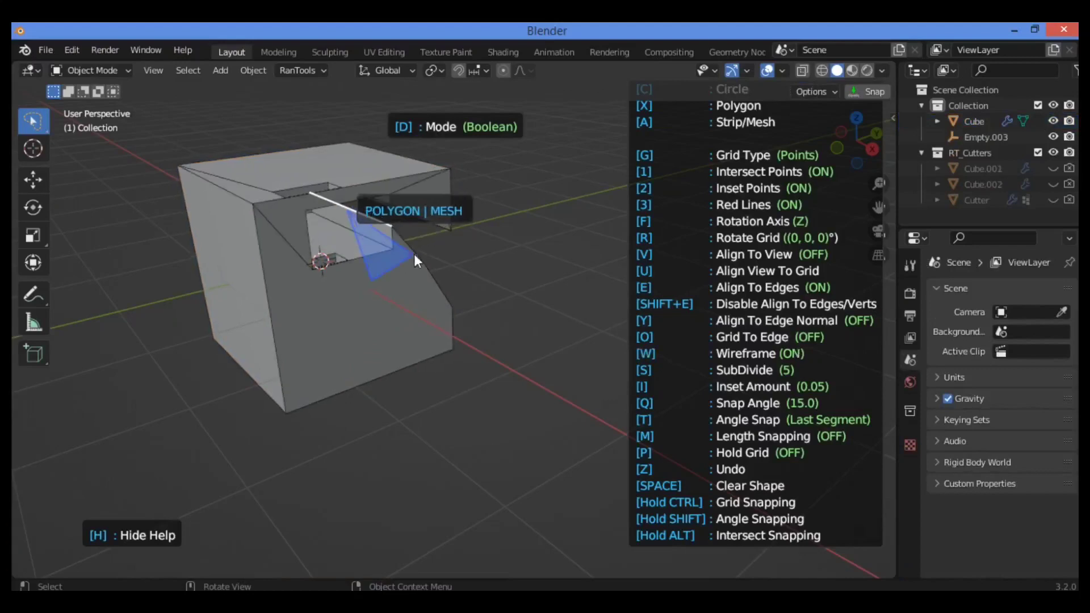
left_click(421, 196)
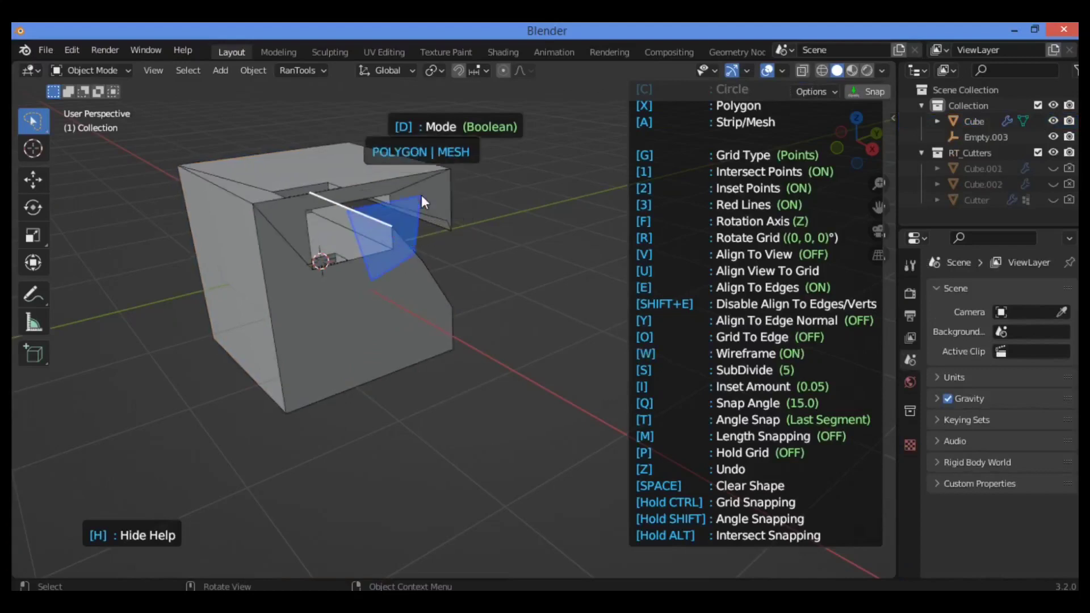
left_click(260, 143)
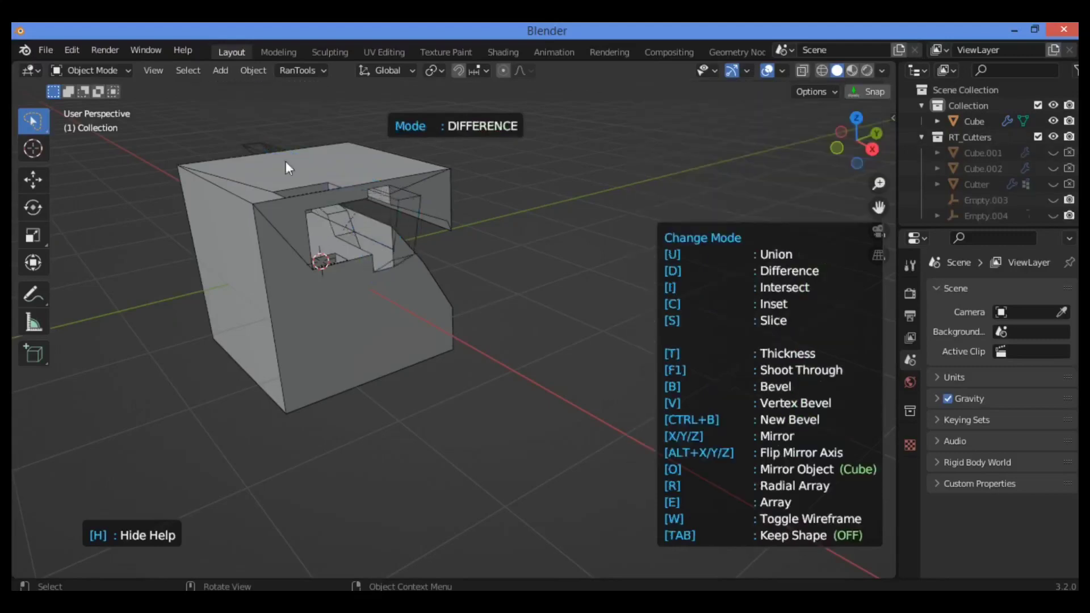
left_click(535, 255)
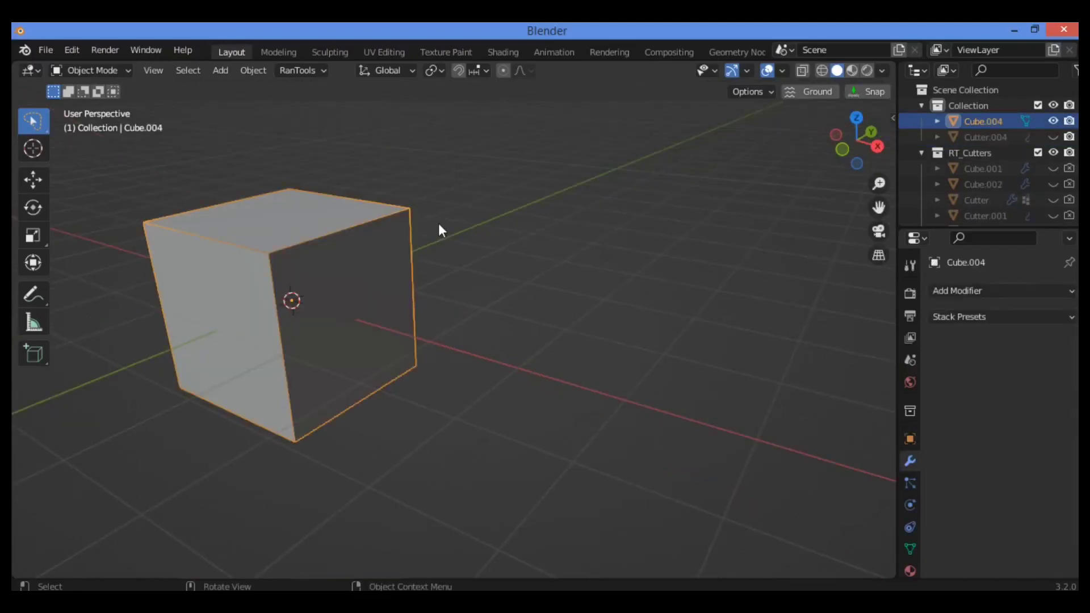
Start a new RanTools boolean cutter draw for the plain Cube.004
key("ctrl+shift+b")
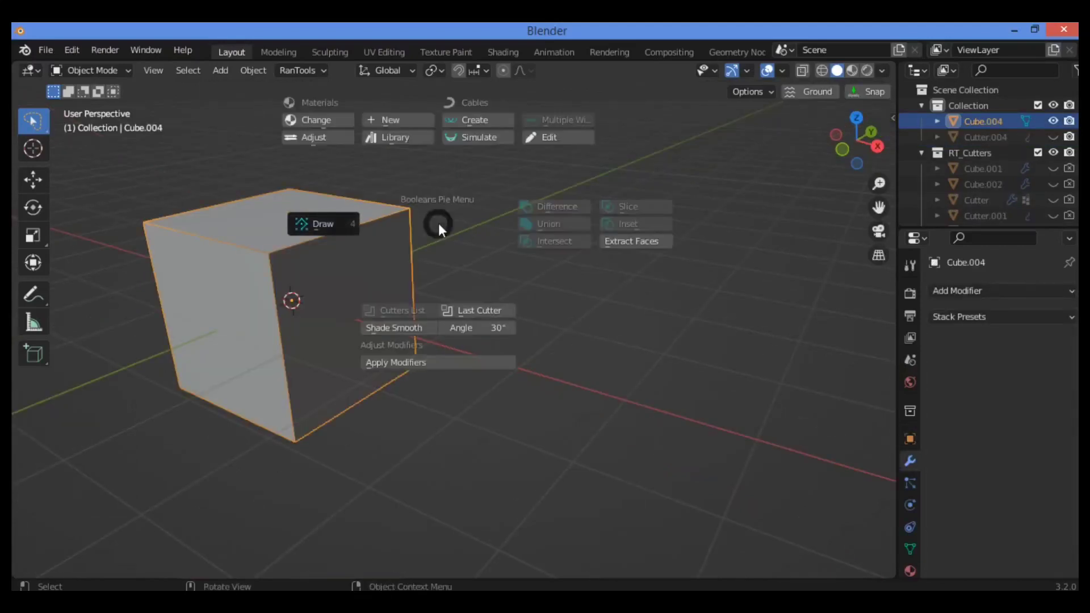
left_click(432, 222)
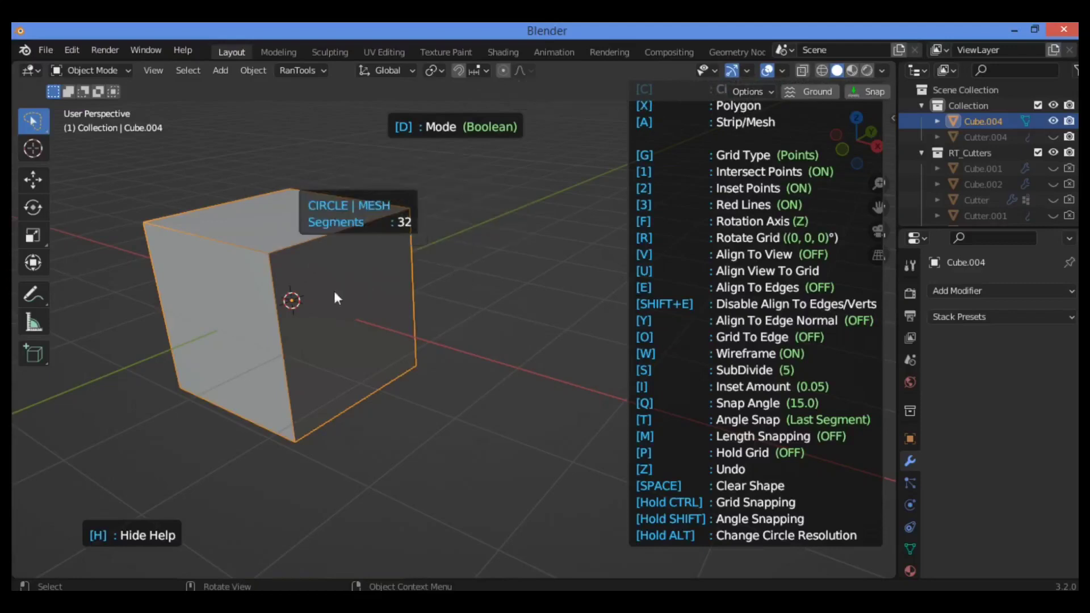
Draw a circle cutter on Cube.004's right face, cycling union, difference, intersect, inset, then slice
left_click_drag(343, 263, 345, 298)
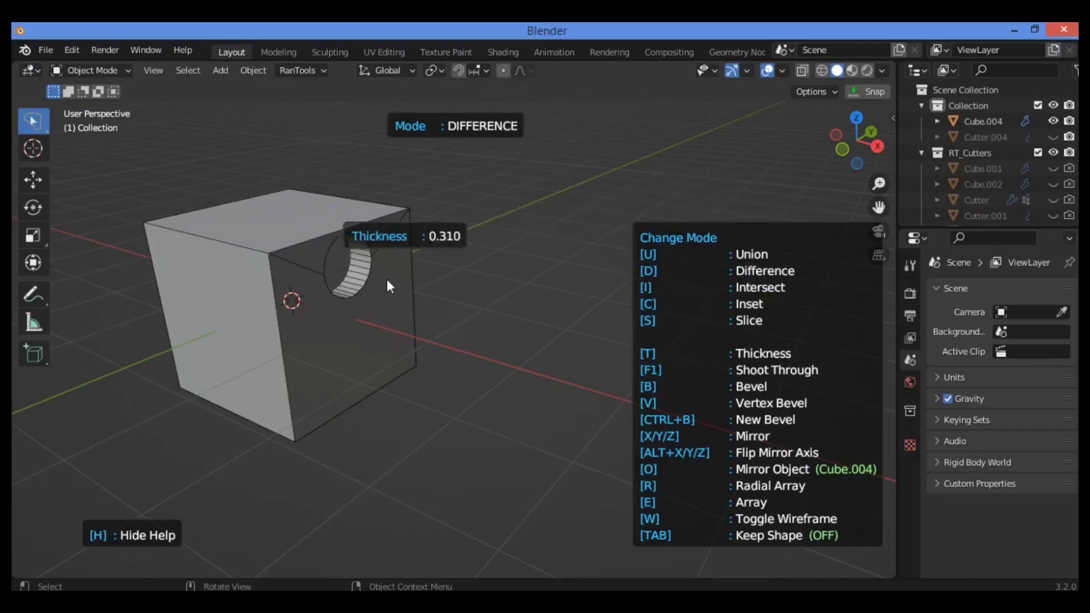
key("u")
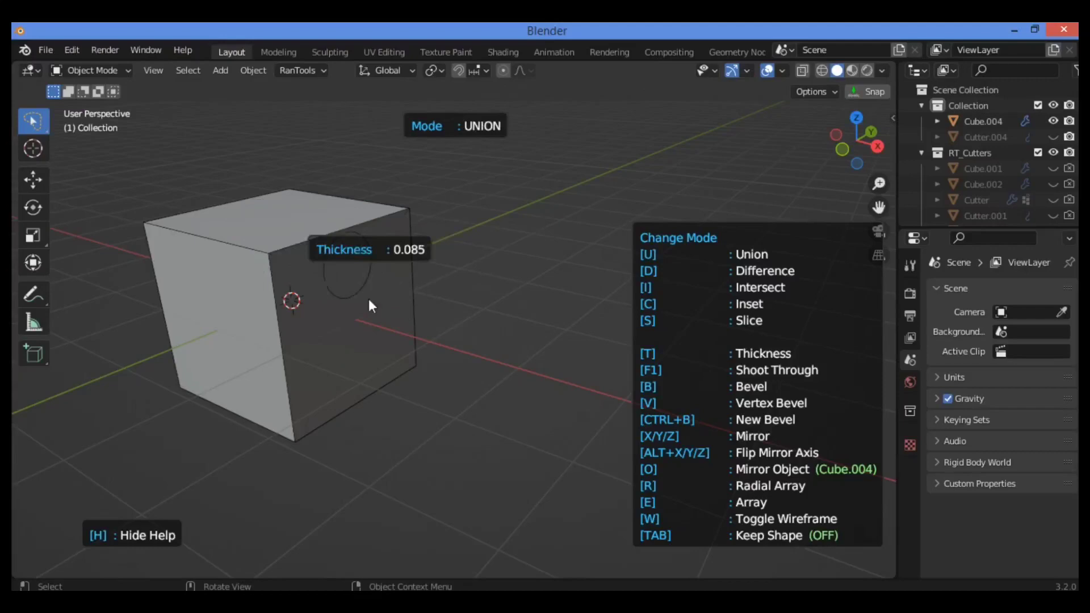
key("d")
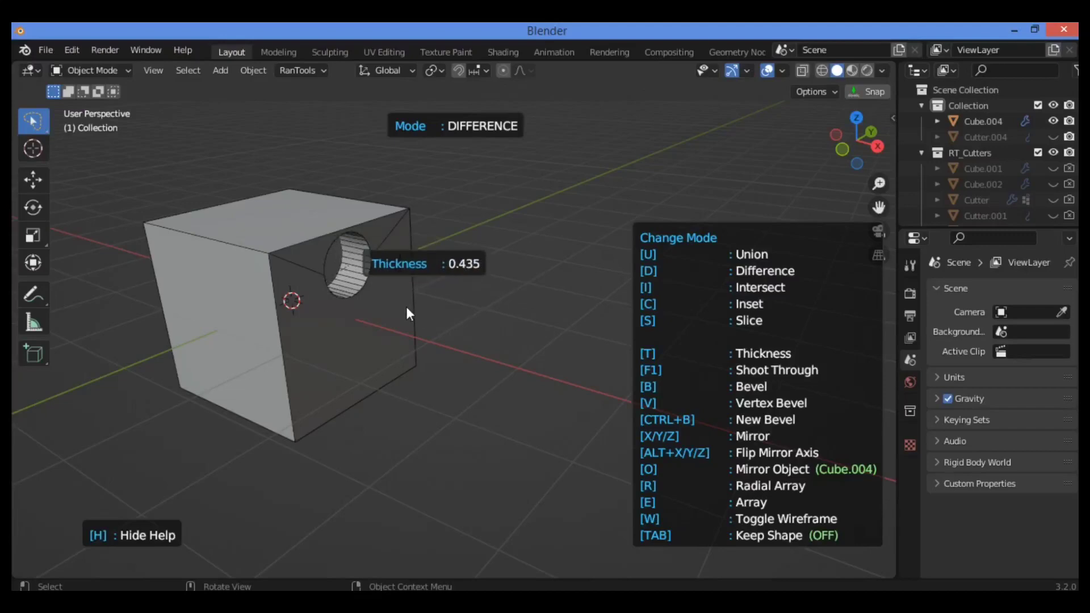
key("i")
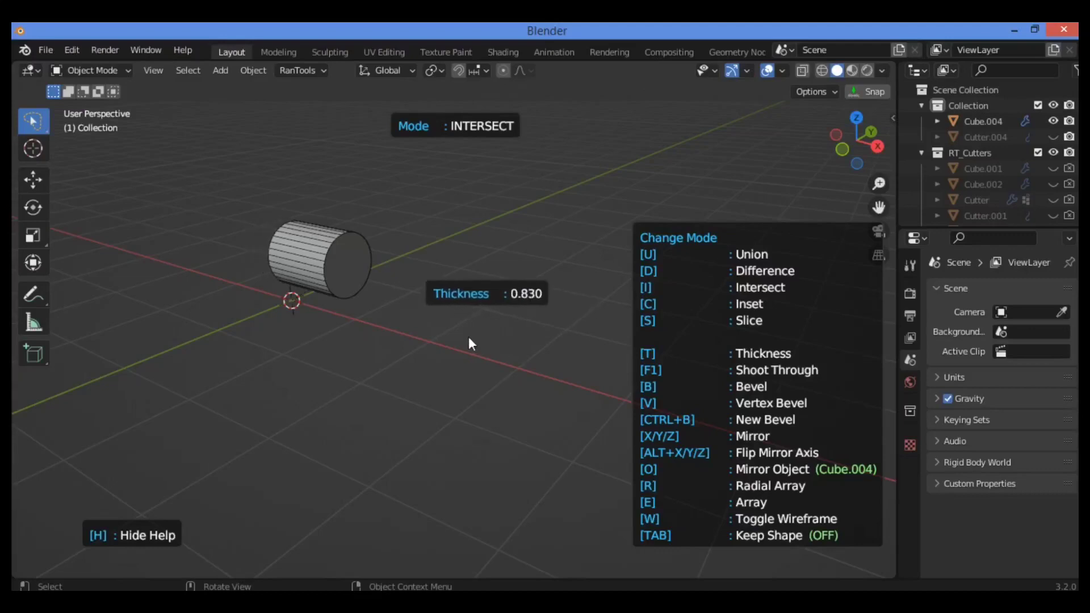
key("c")
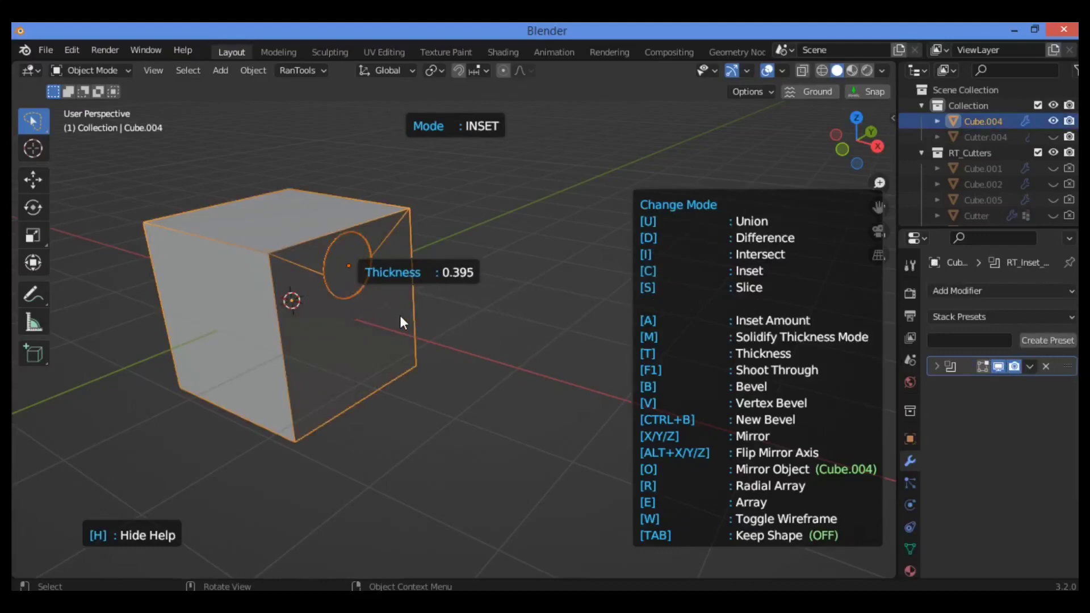
key("s")
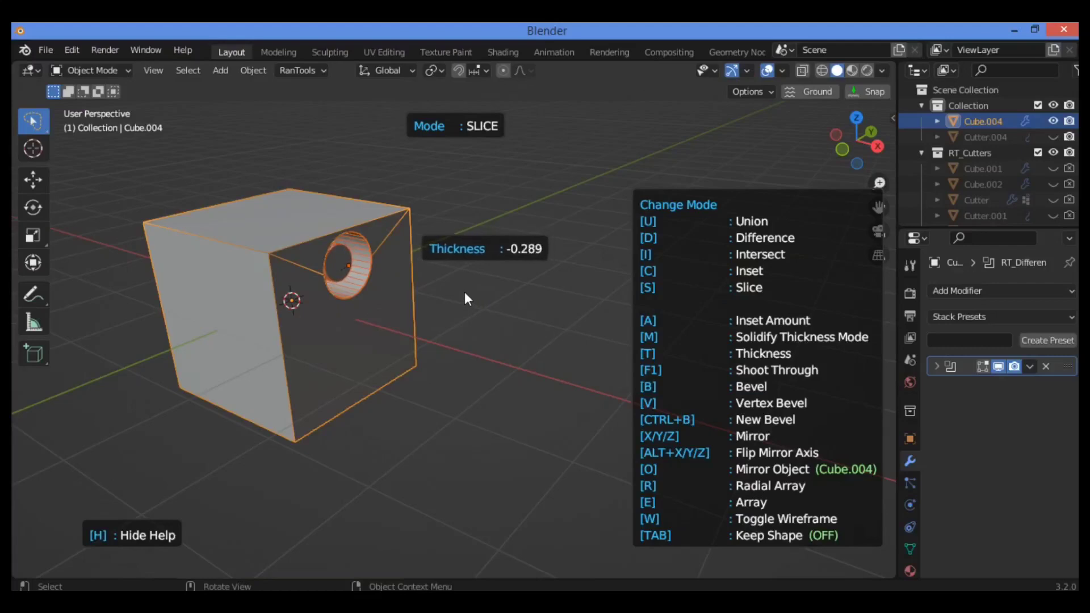
Array the circular slice cutter into two copies along Y at offset -0.280
key("e")
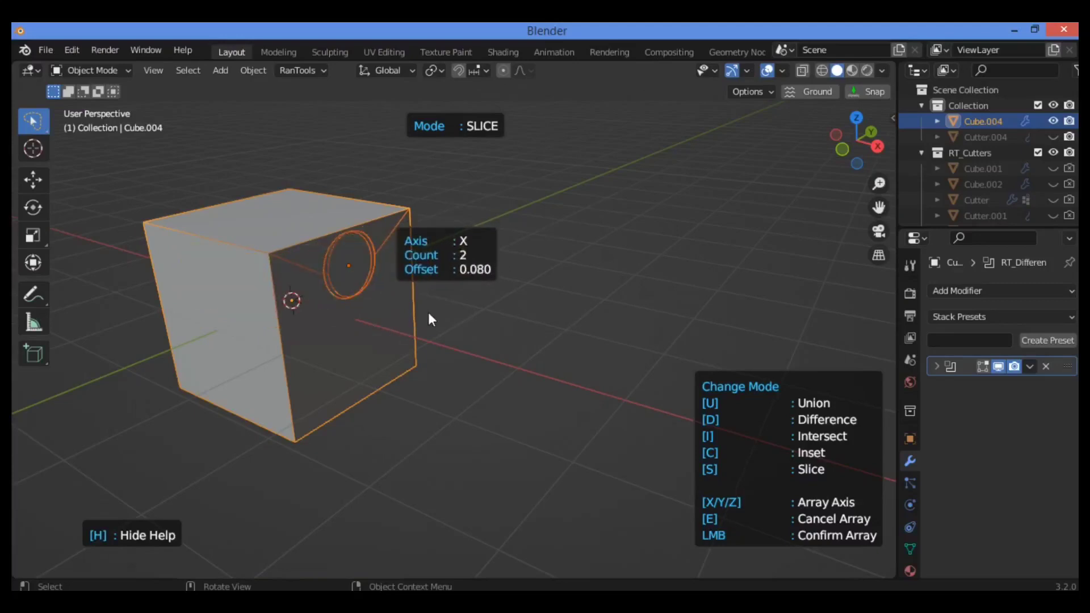
key("z")
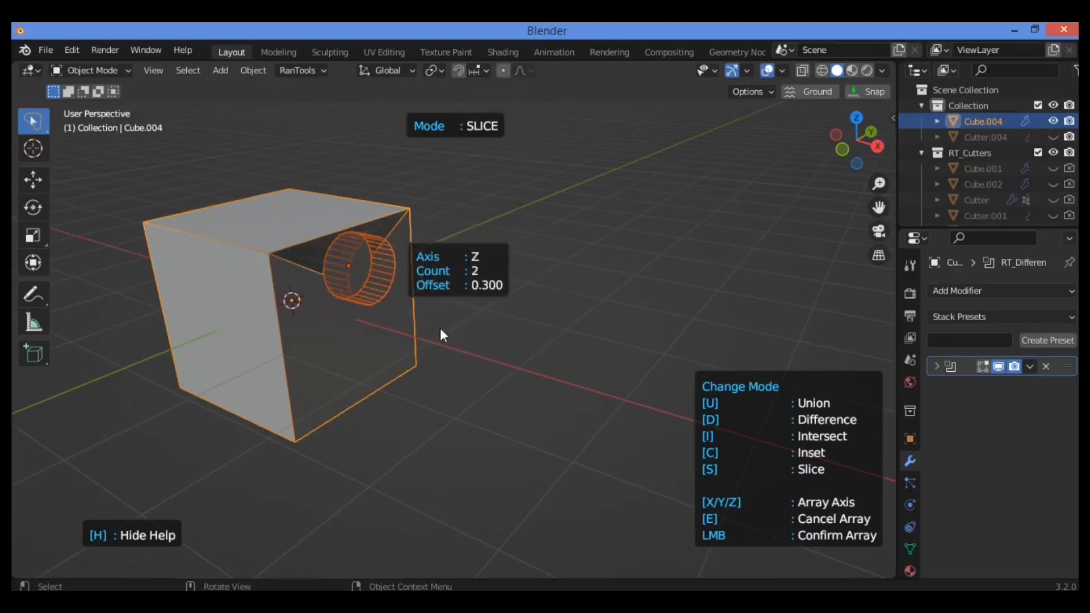
key("x")
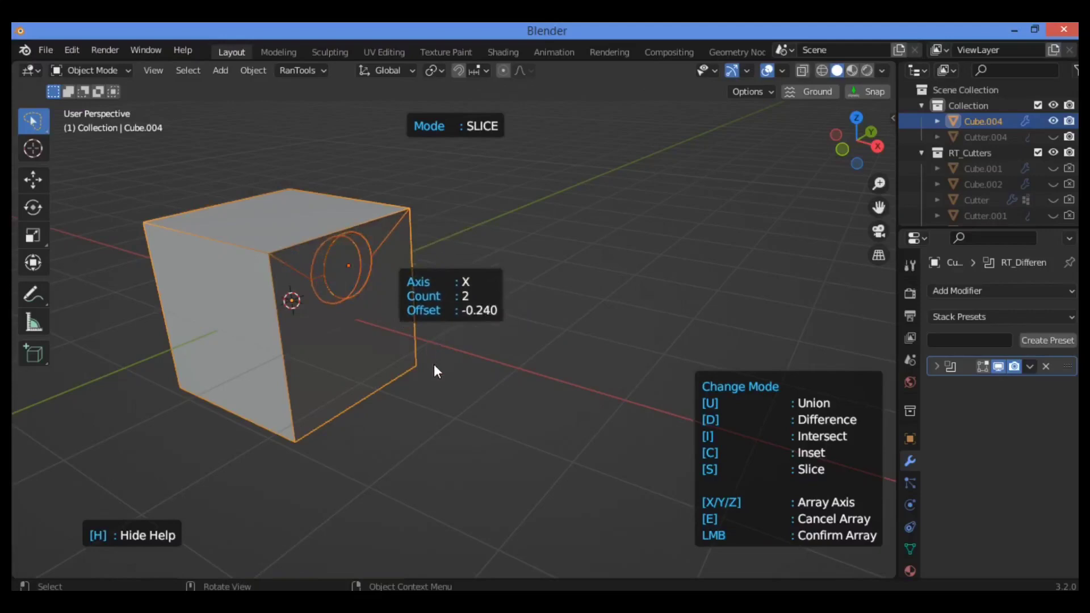
key("y")
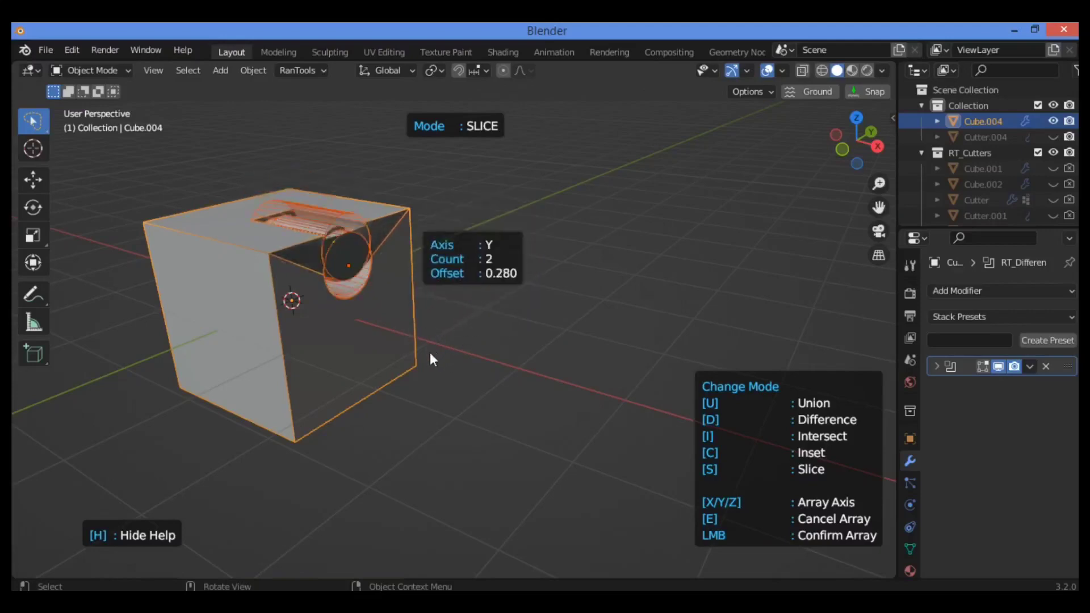
left_click(431, 401)
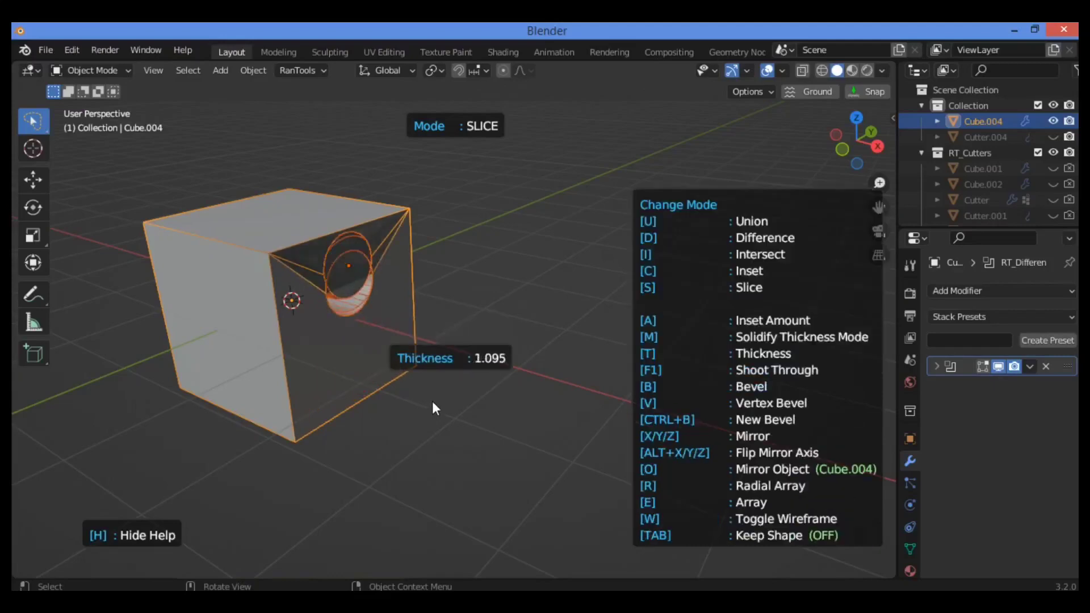